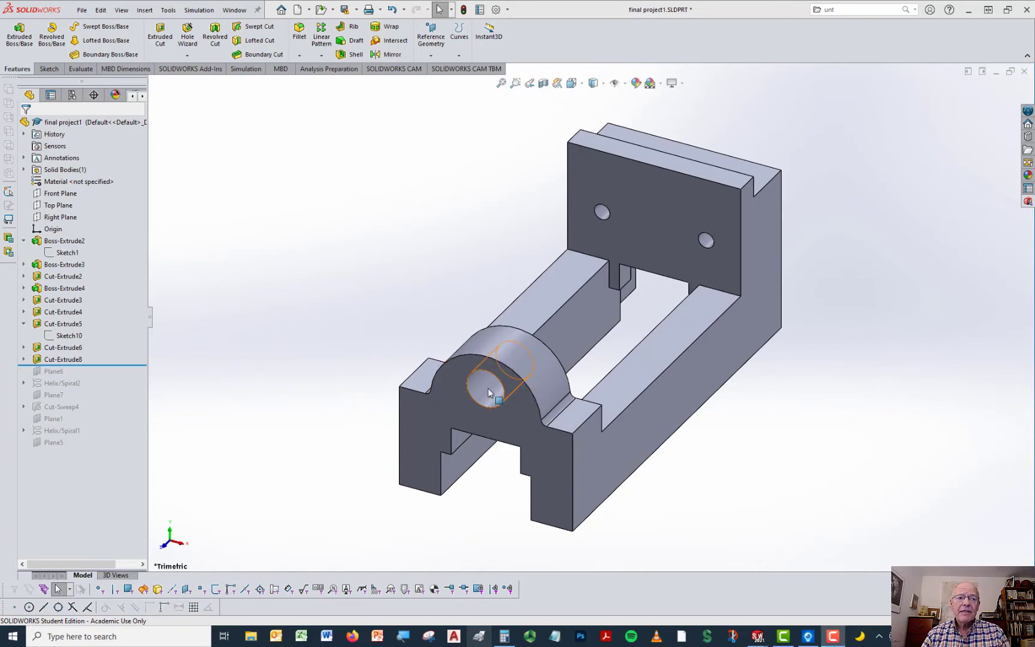
- Check the dimensions of the bore through the rounded boss and examine the surrounding end face
click(488, 392)
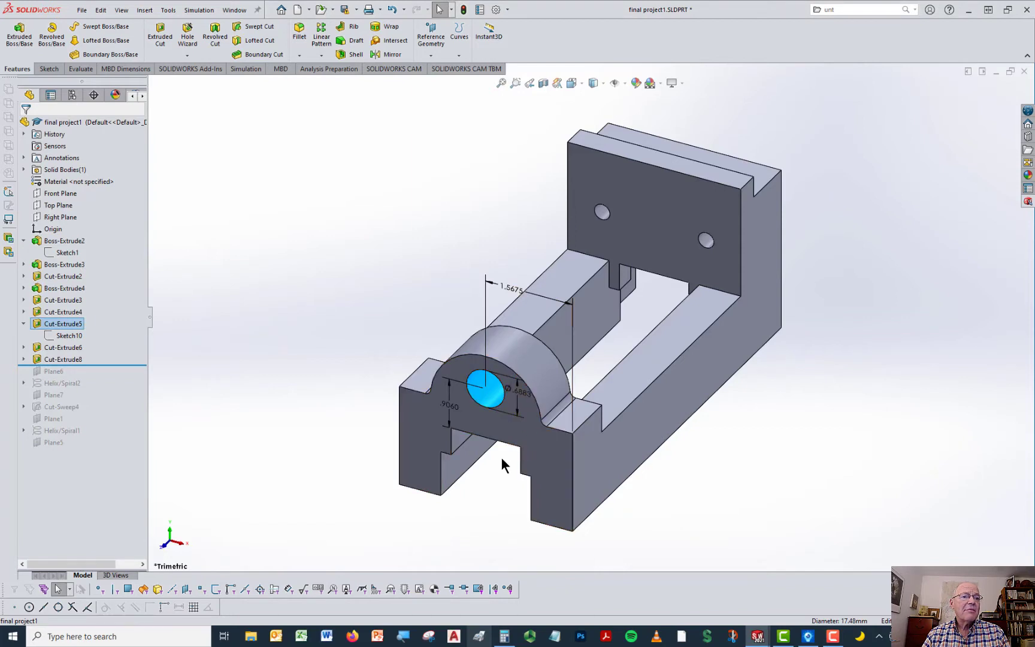
click(778, 451)
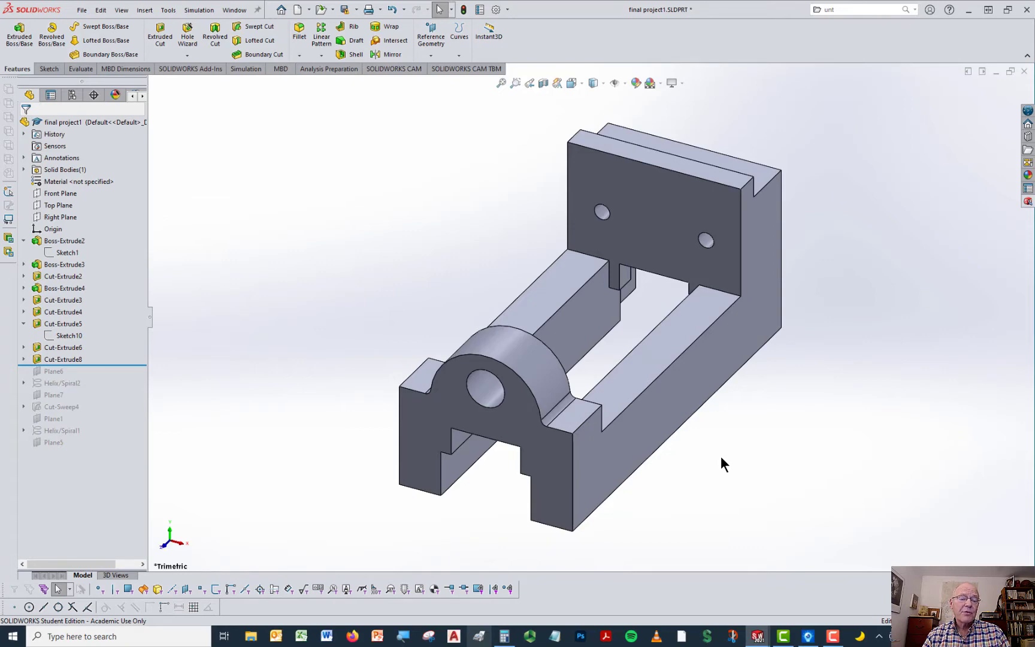
middle_drag(457, 512, 653, 455)
scroll(755, 408, down, 3)
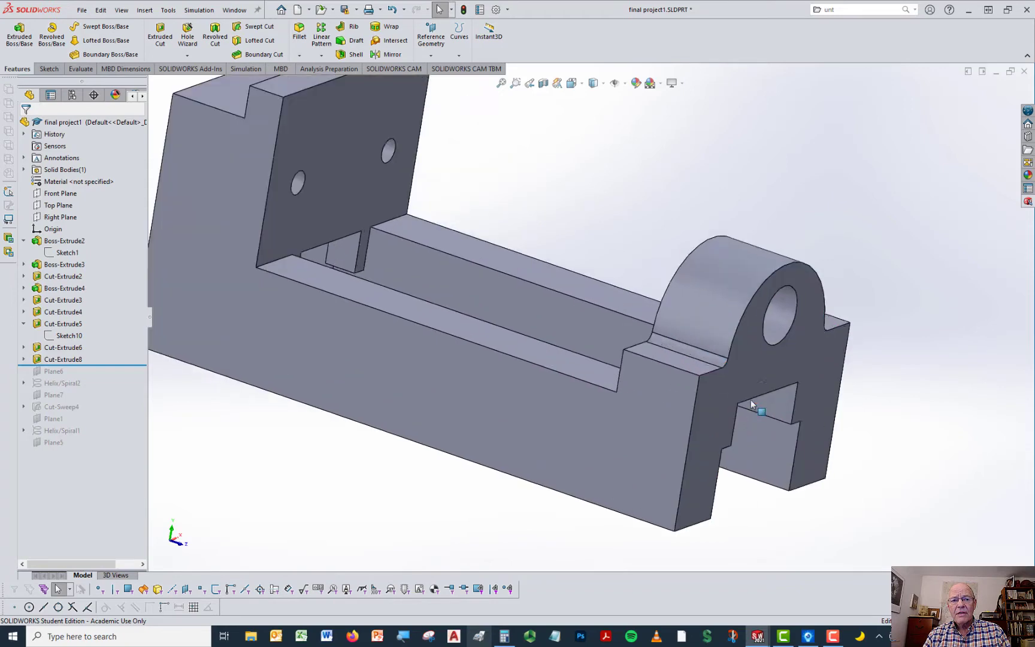
scroll(761, 324, up, 1)
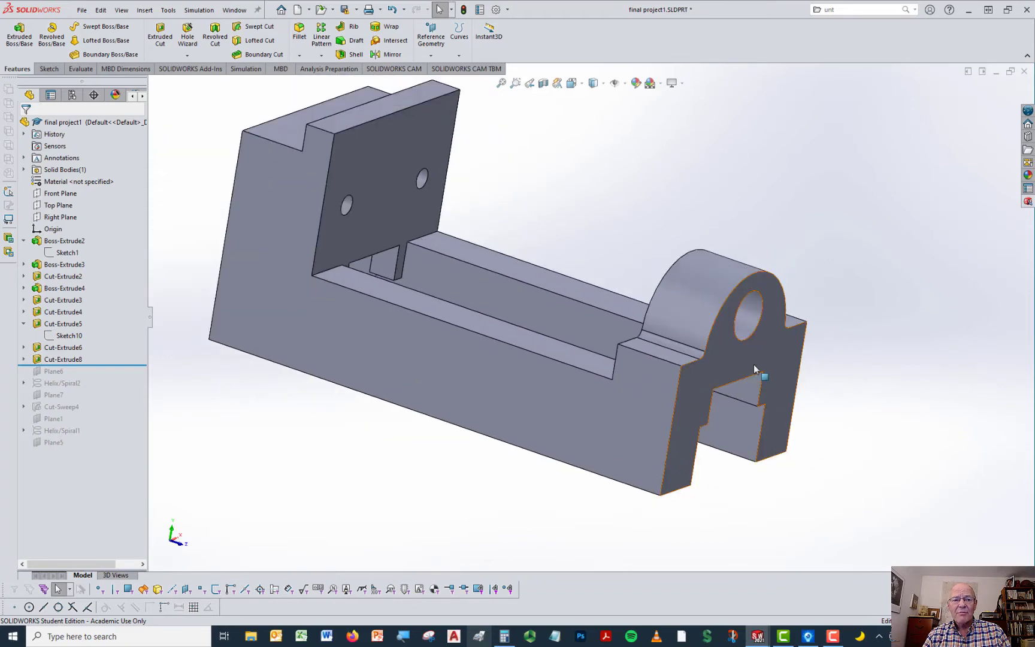
scroll(753, 364, down, 3)
middle_drag(773, 388, 888, 384)
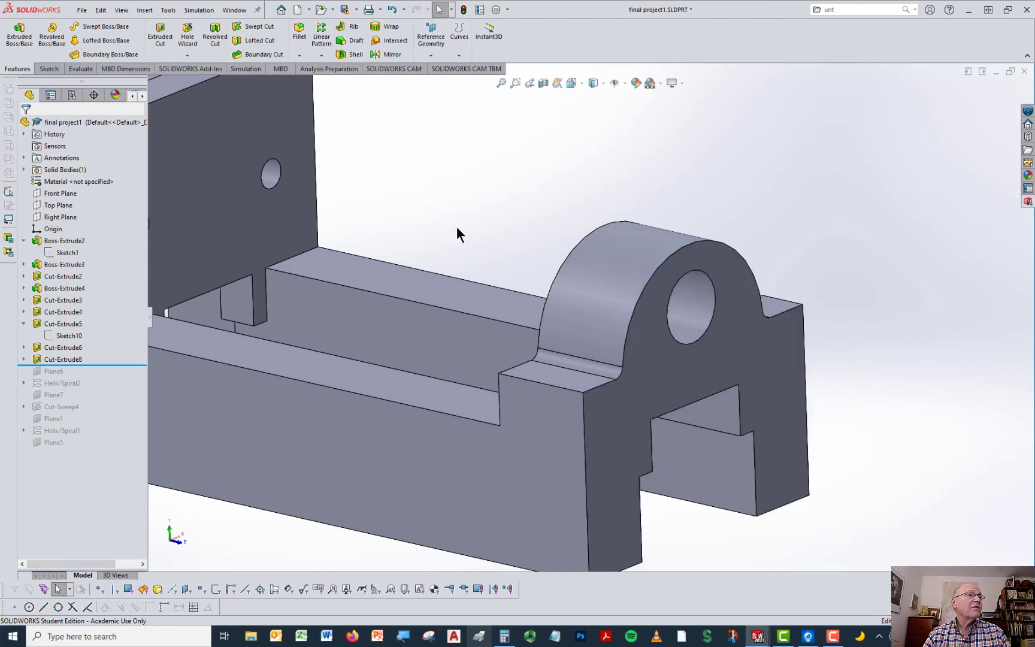
- Create a reference plane offset 1 in outward from the end face containing the bore
click(431, 41)
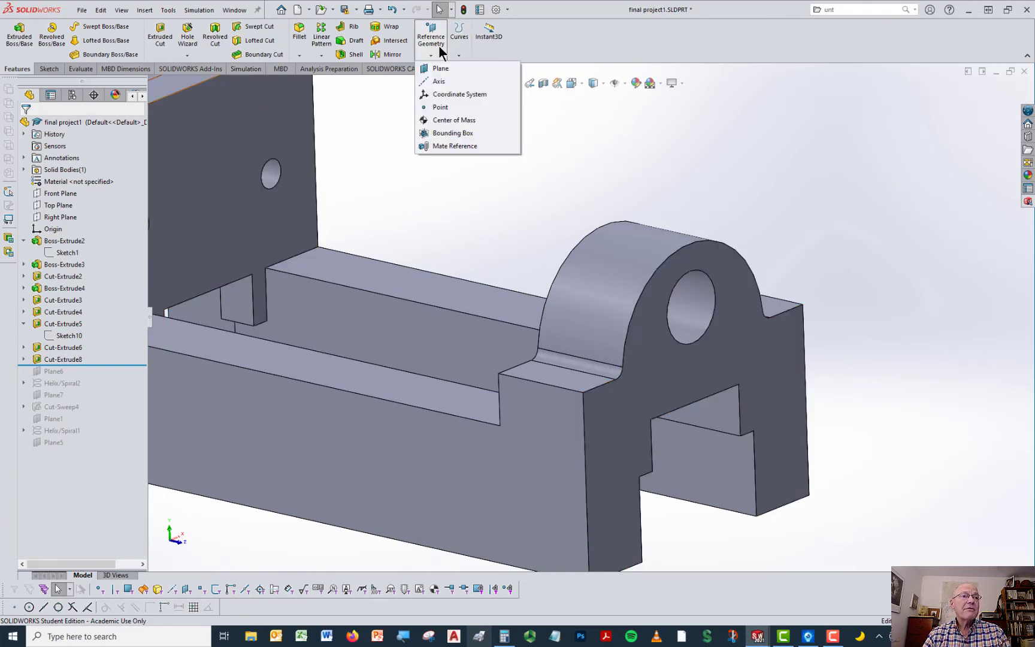
click(431, 41)
click(429, 46)
click(429, 68)
click(725, 353)
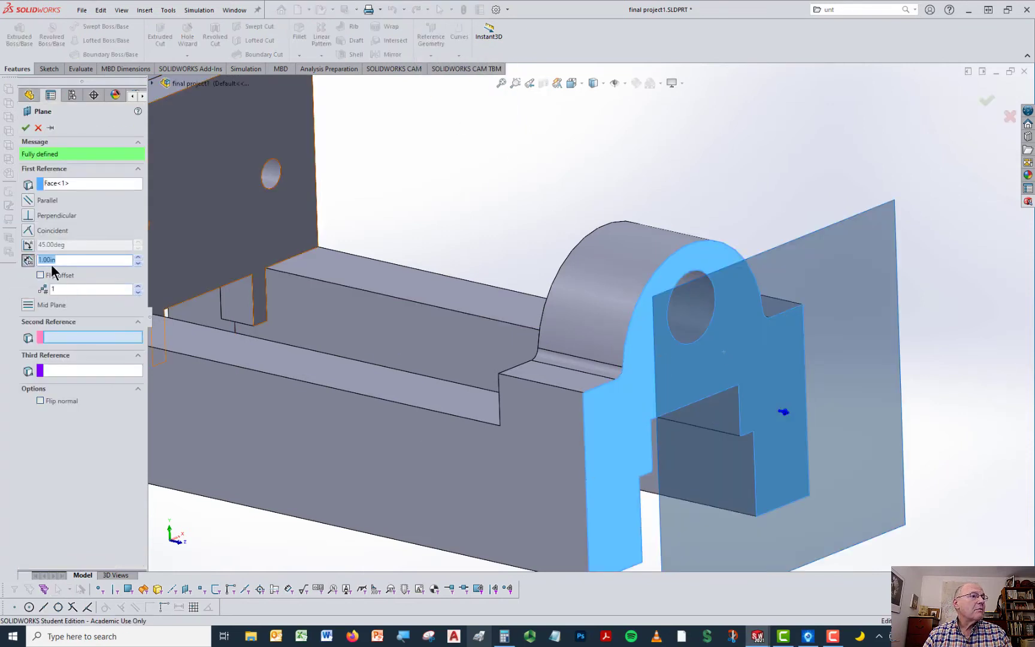
click(25, 127)
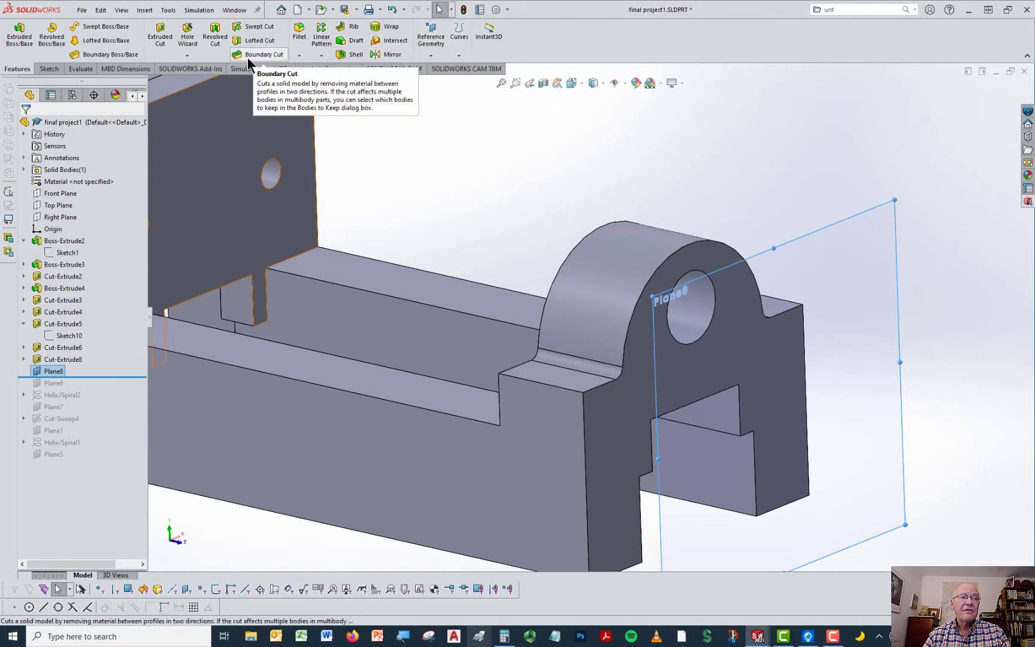
- Start a Helix and Spiral on the offset plane and convert the bore's circular edge into its base sketch
click(458, 58)
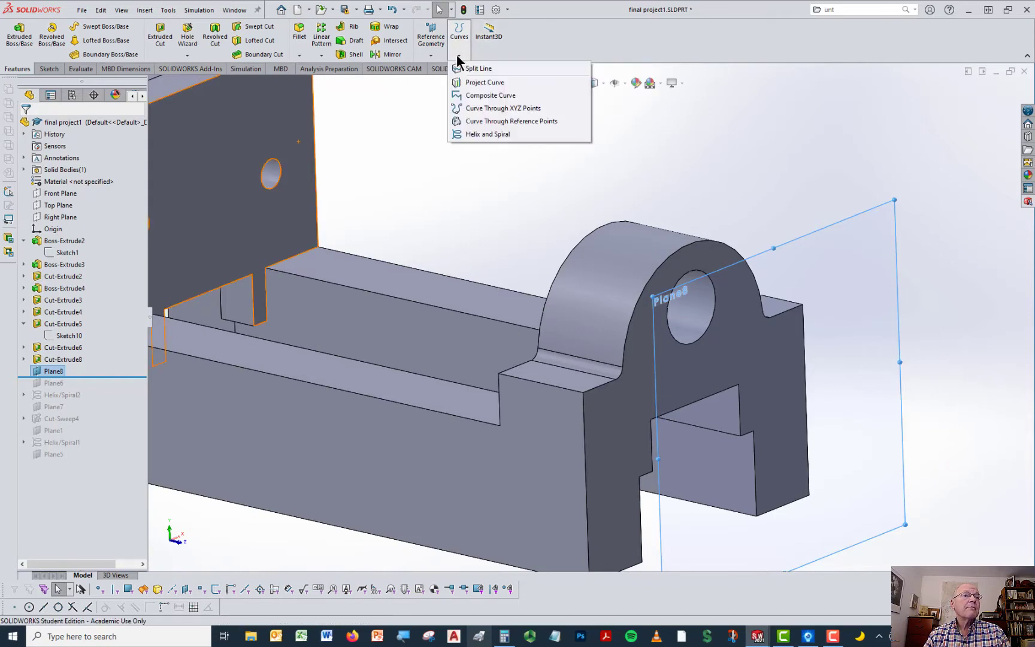
click(463, 134)
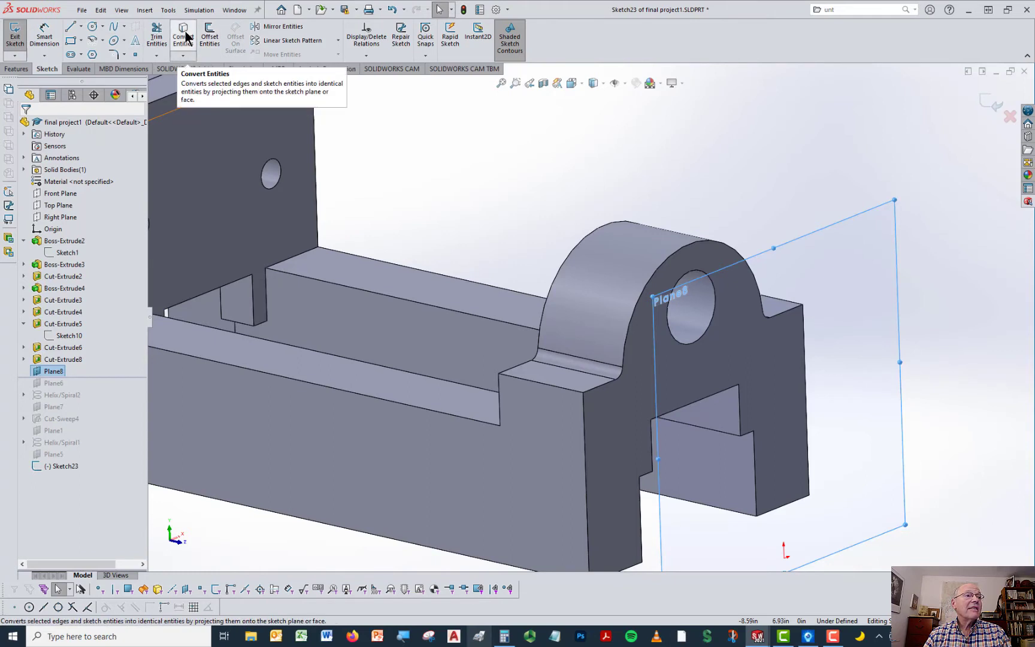
click(701, 339)
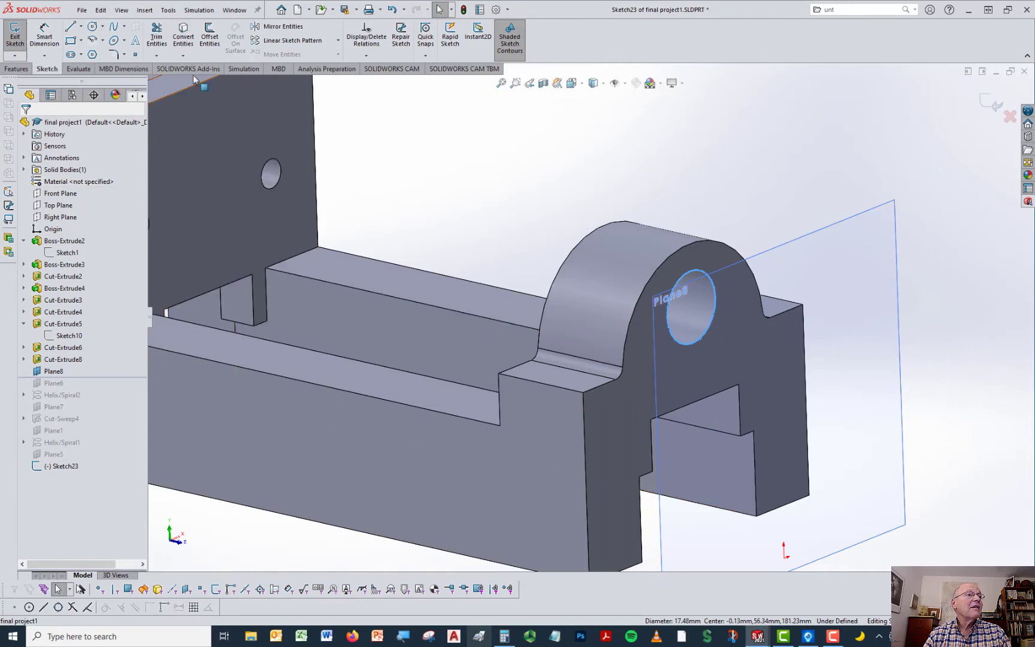
click(184, 35)
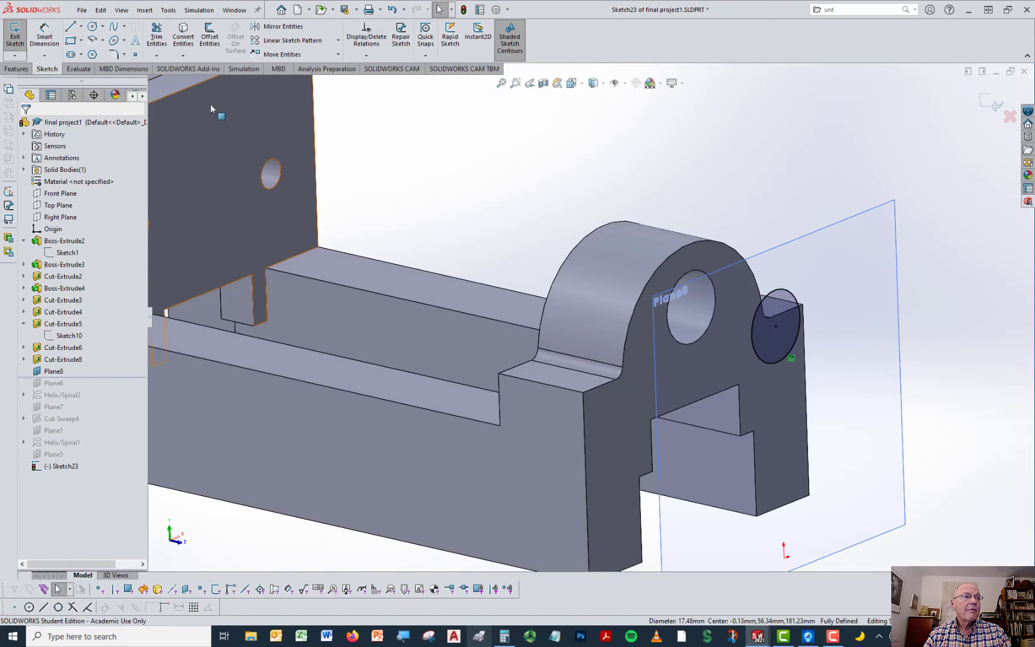
click(995, 102)
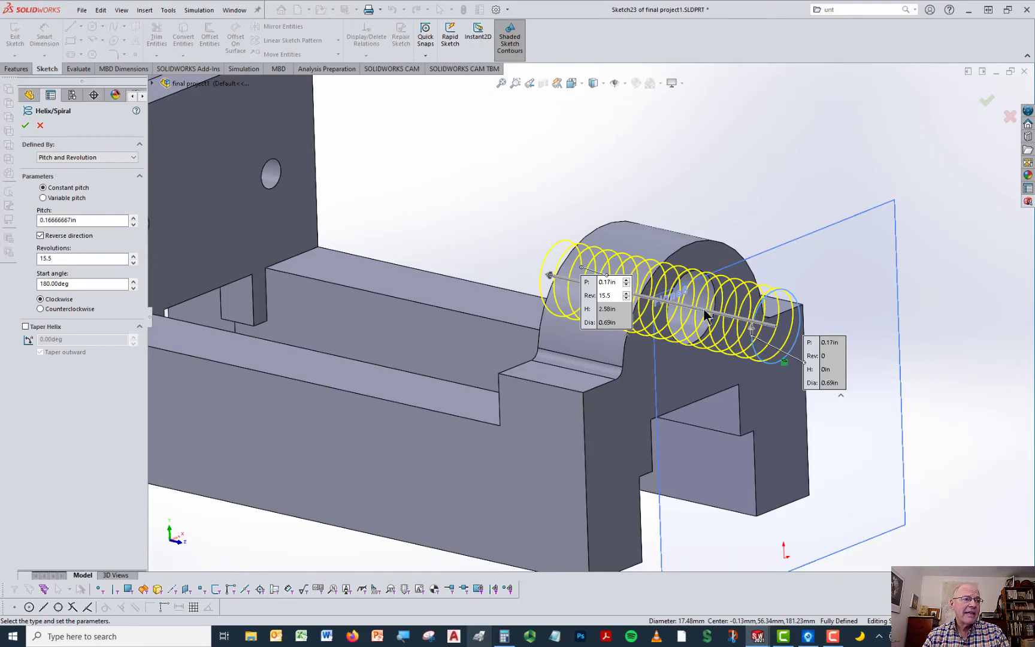
- Create the helix with a constant 1/6 in pitch, reversed direction, 15.5 revolutions, 180° start angle and clockwise rotation
click(86, 219)
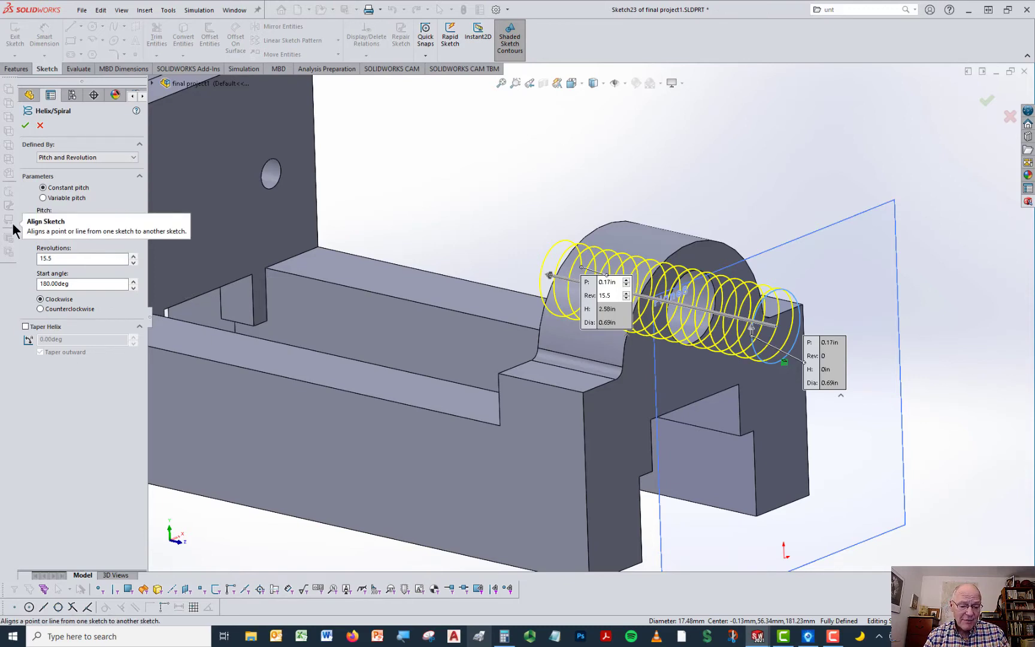
text(1/6)
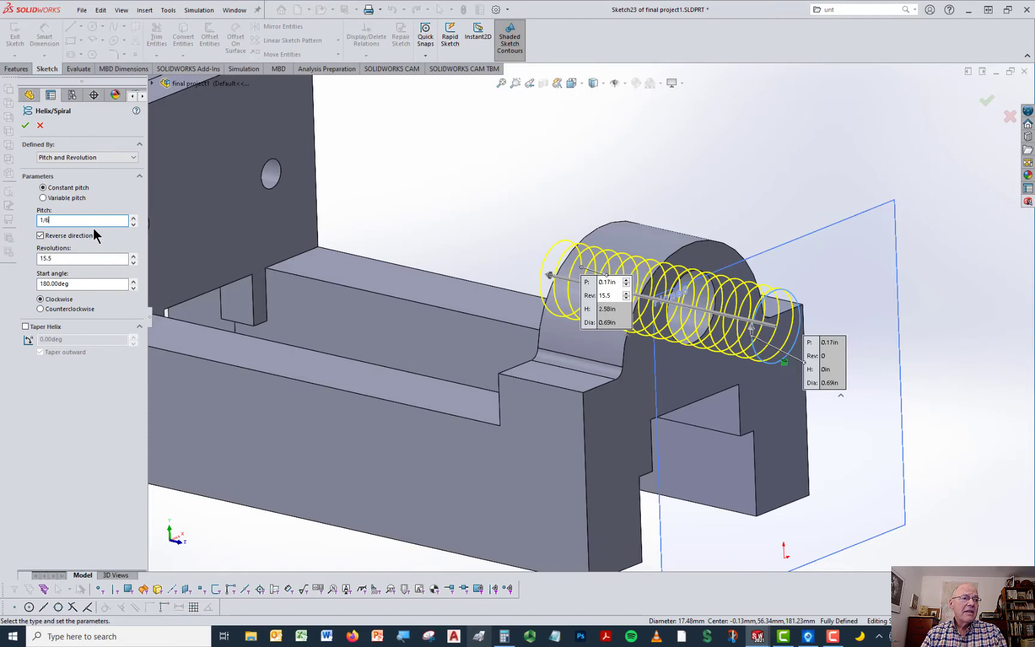
key(Return)
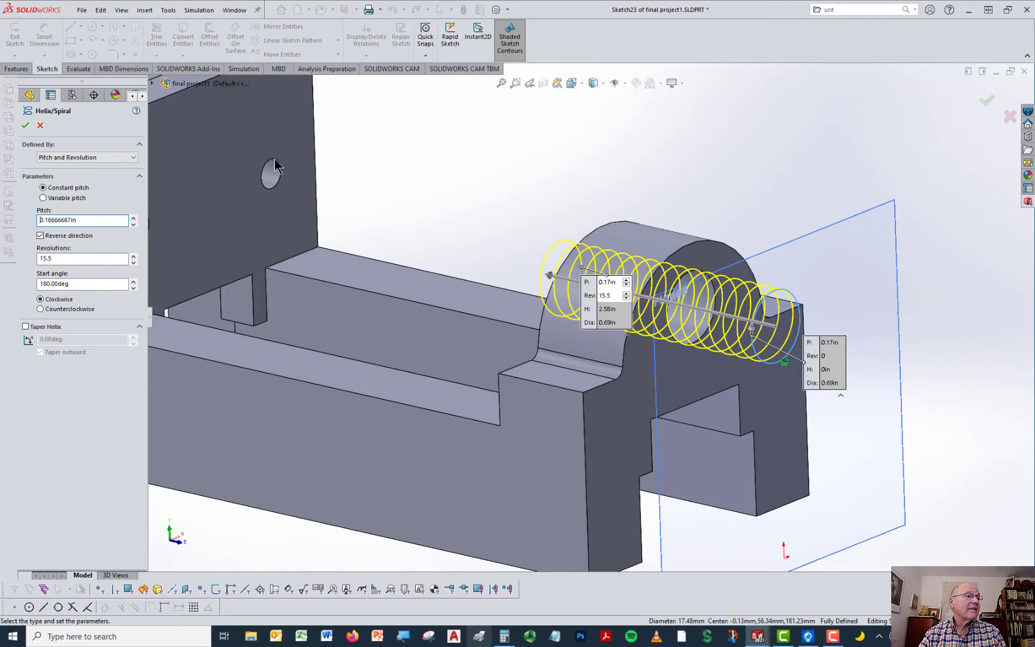
middle_drag(538, 304, 575, 309)
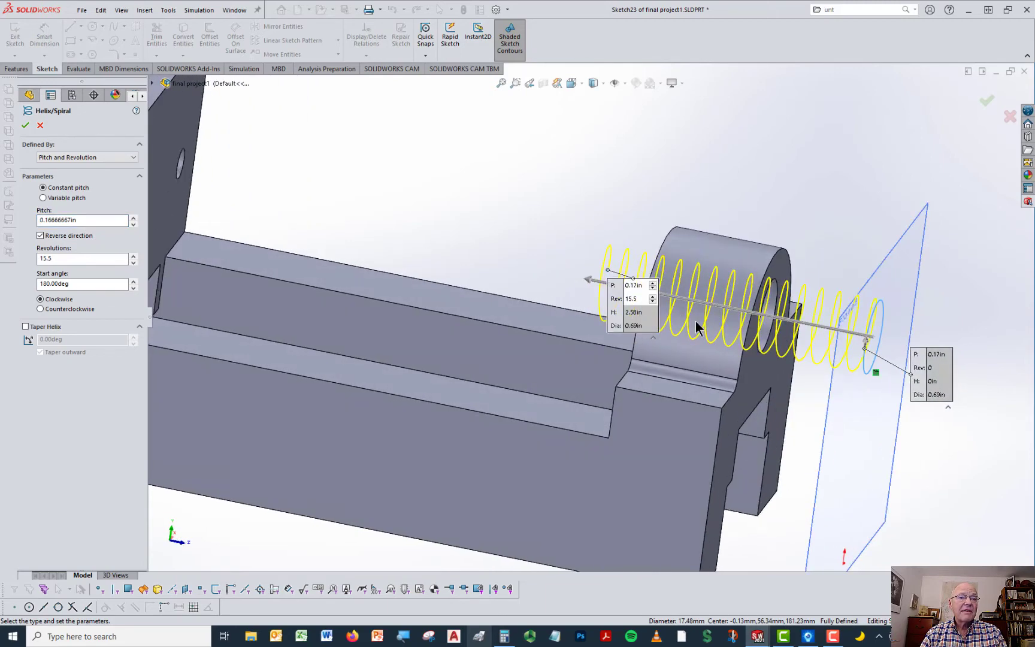
middle_drag(695, 321, 725, 340)
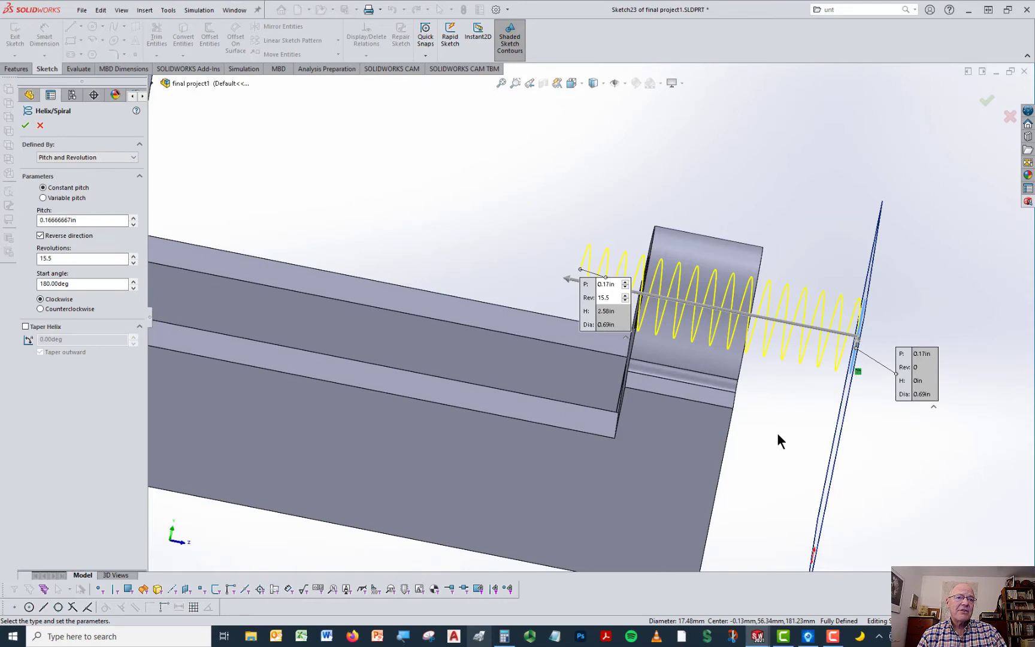
key(ctrl+shift+z)
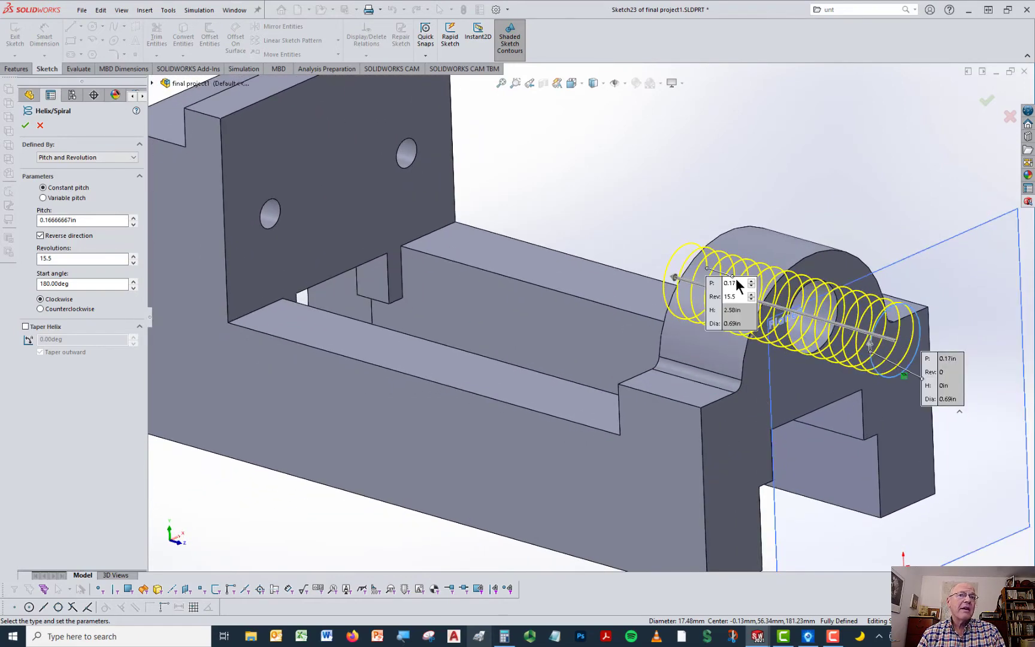
click(987, 101)
click(987, 102)
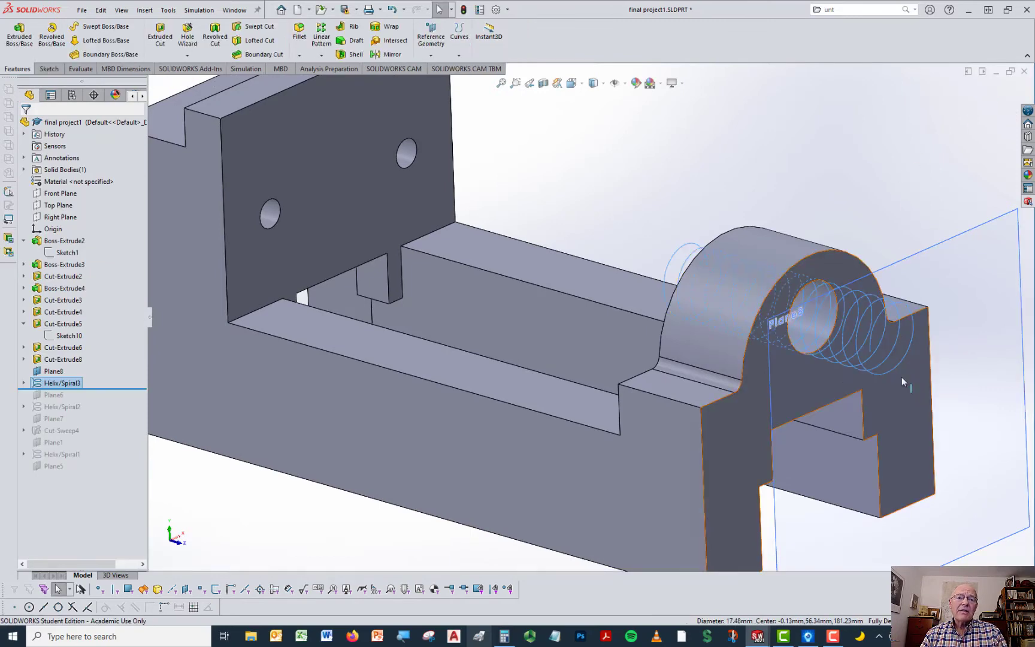
- Hide the offset reference plane in front of the bore
scroll(901, 377, up, 5)
scroll(910, 374, down, 5)
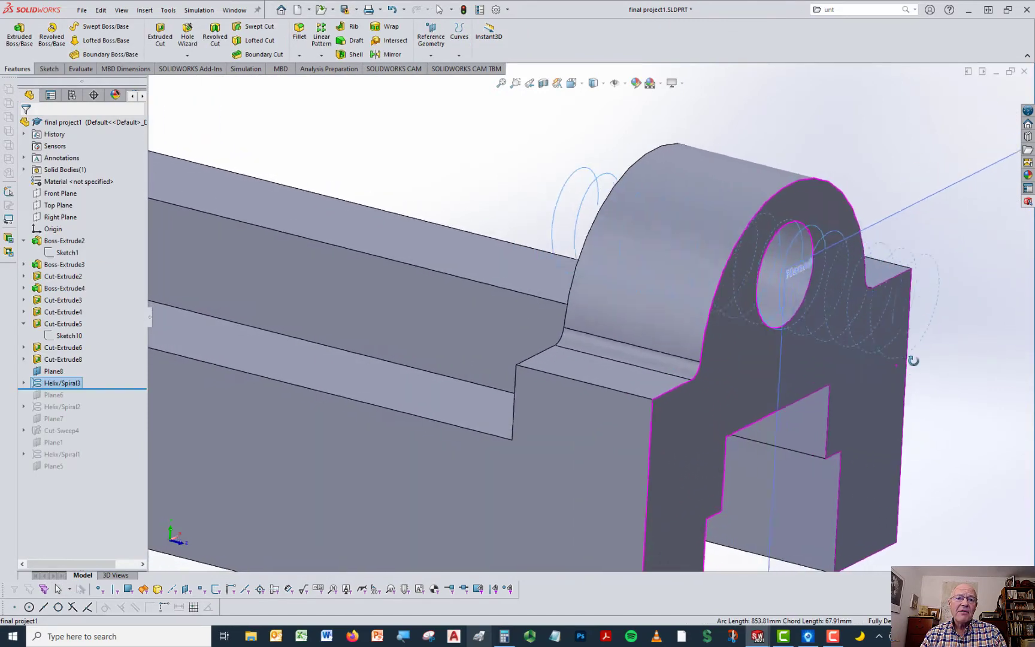
scroll(797, 324, up, 5)
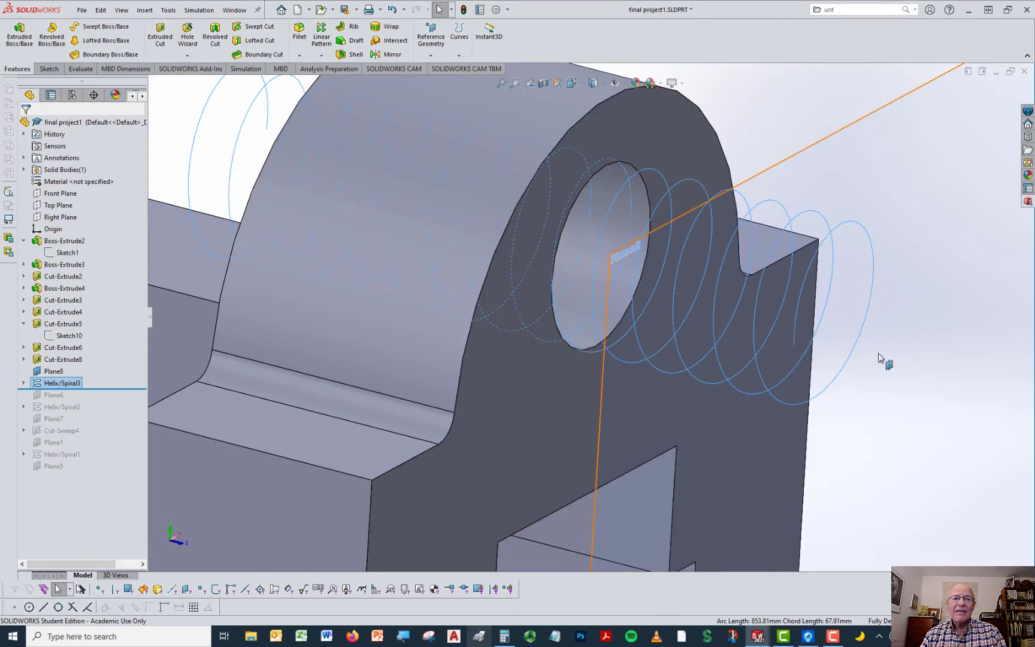
scroll(879, 358, down, 2)
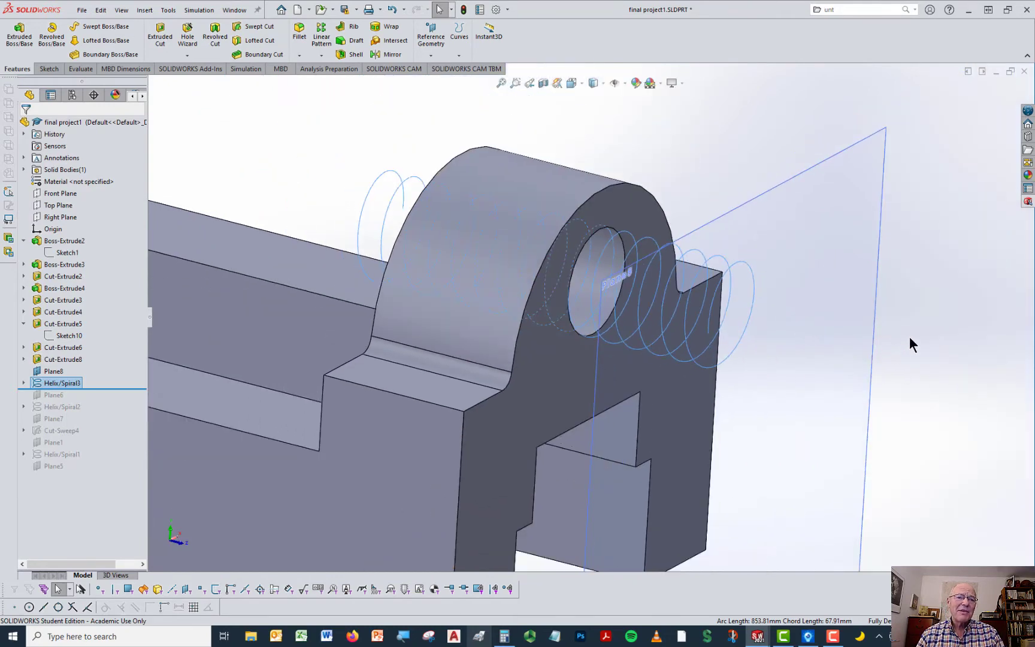
scroll(892, 342, up, 1)
click(804, 183)
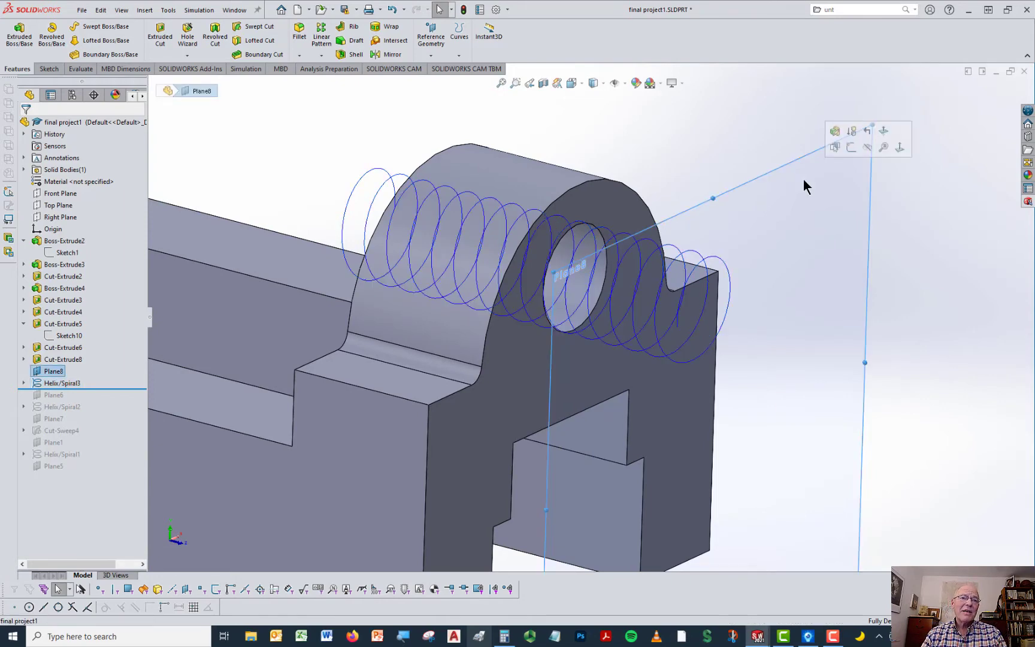
right_click(804, 178)
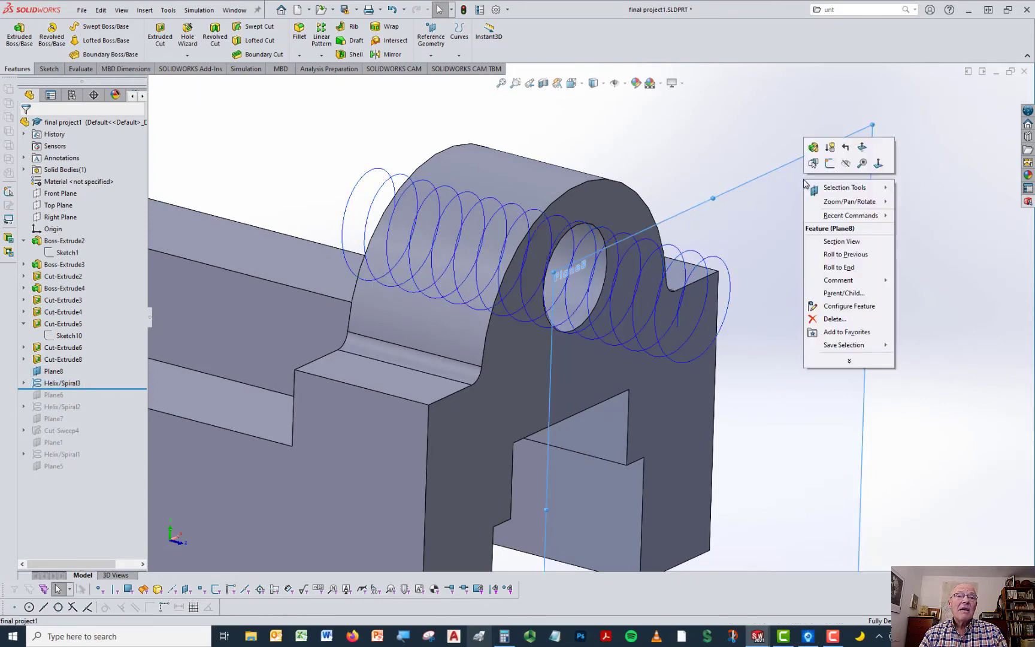
click(847, 169)
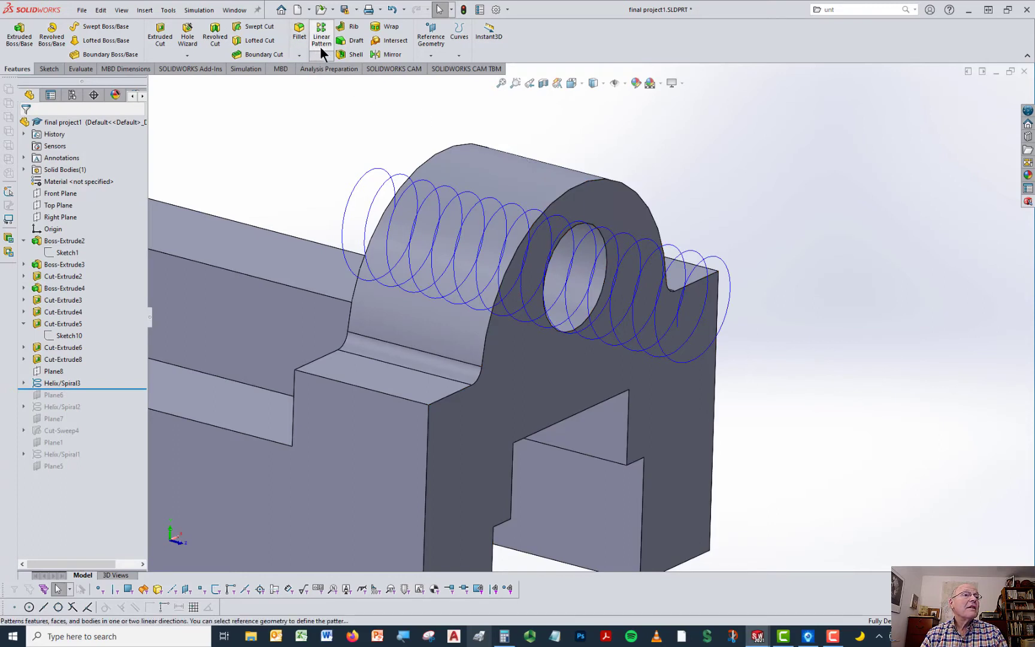
- Create a reference plane perpendicular to the helix and coincident with its endpoint outside the bore
click(428, 42)
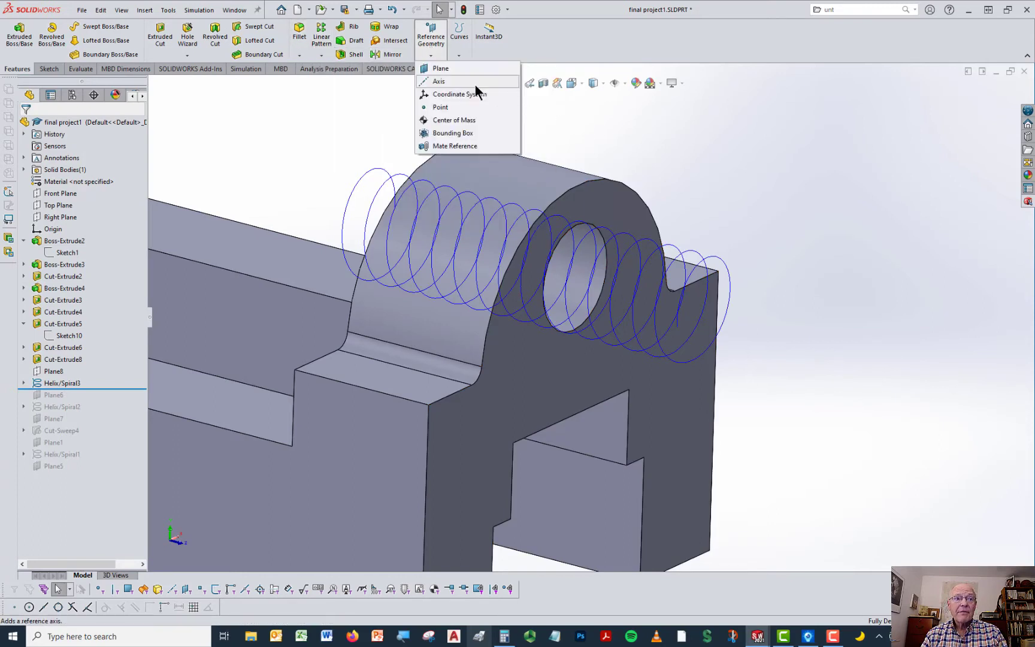
click(439, 69)
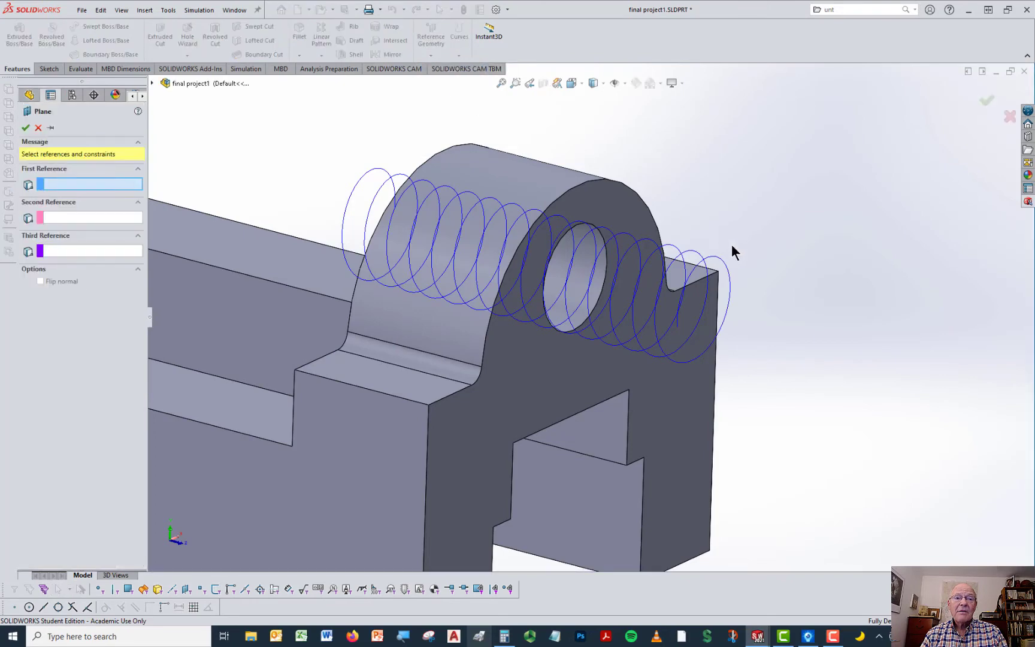
click(720, 263)
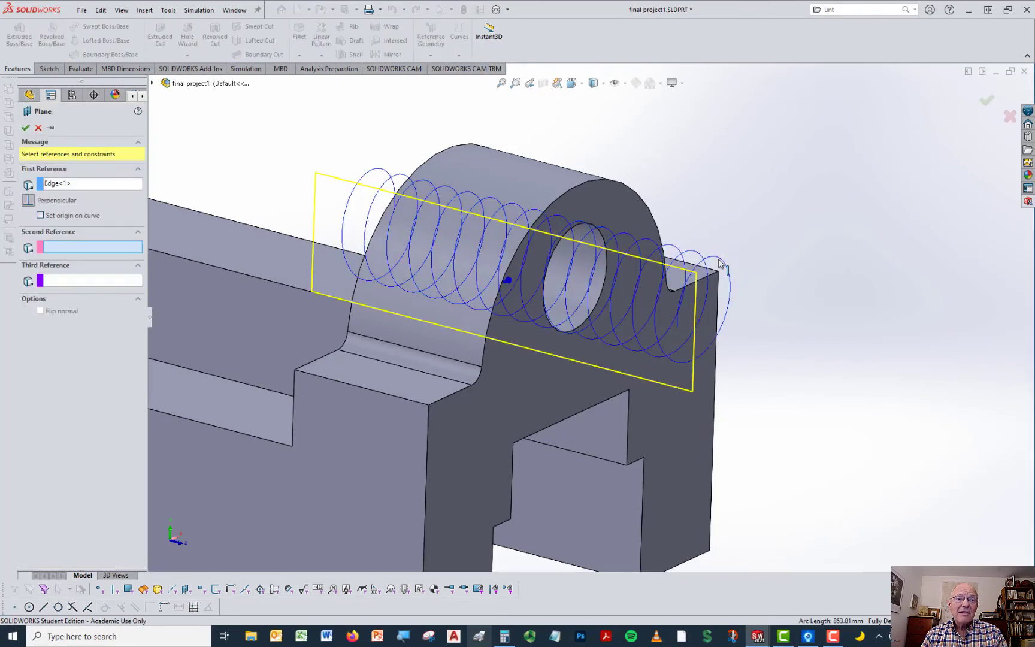
click(677, 326)
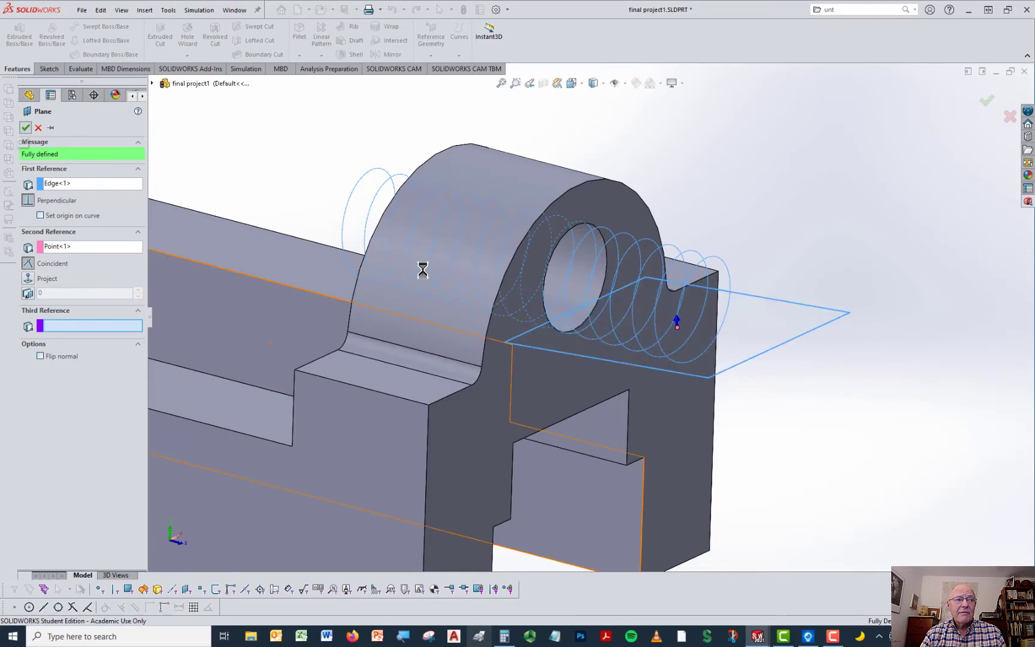
right_click(109, 194)
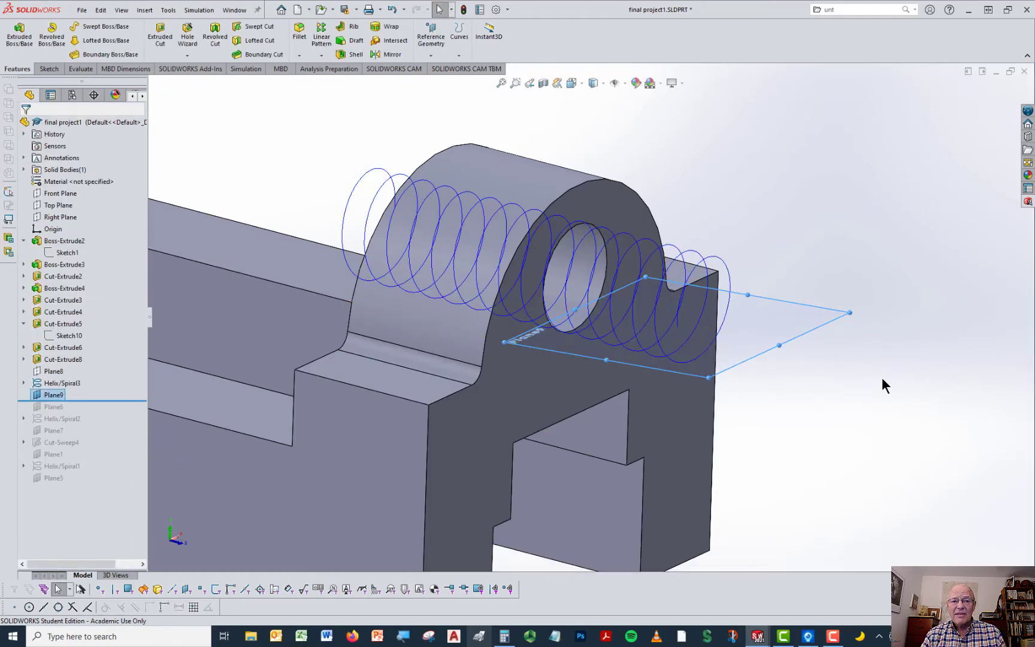
- Orient the view normal to the reference plane at the helix's outer end
click(790, 327)
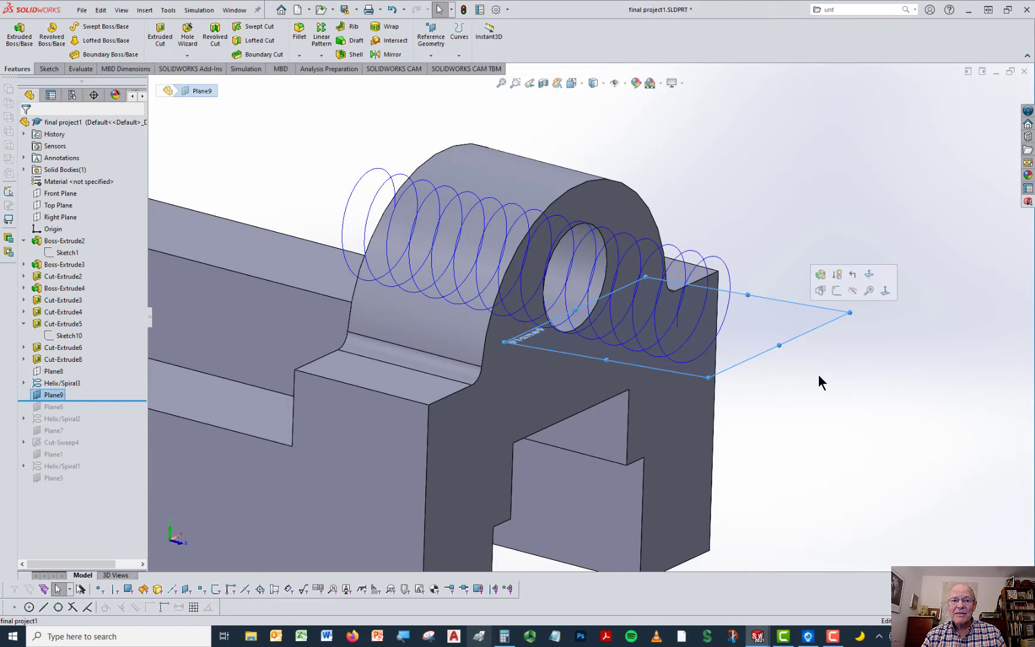
click(881, 418)
key(space)
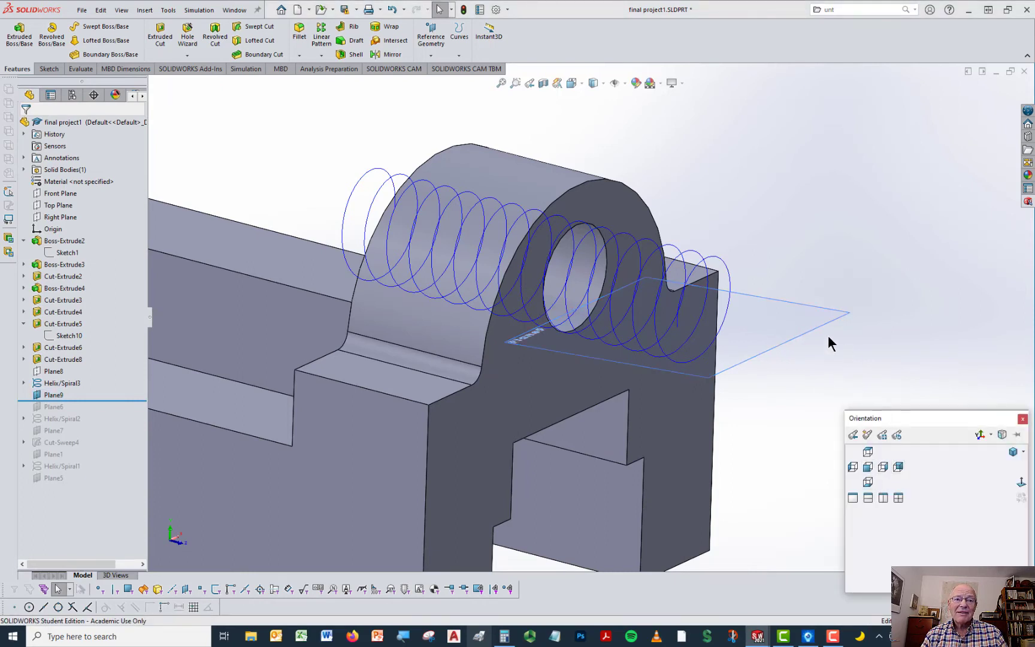
click(807, 327)
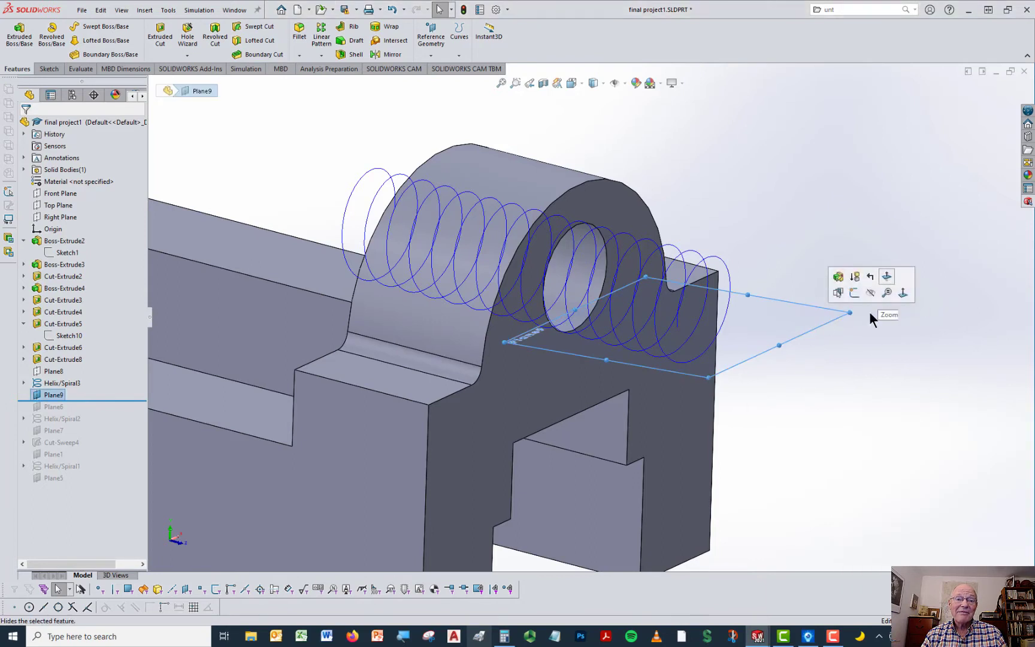
key(space)
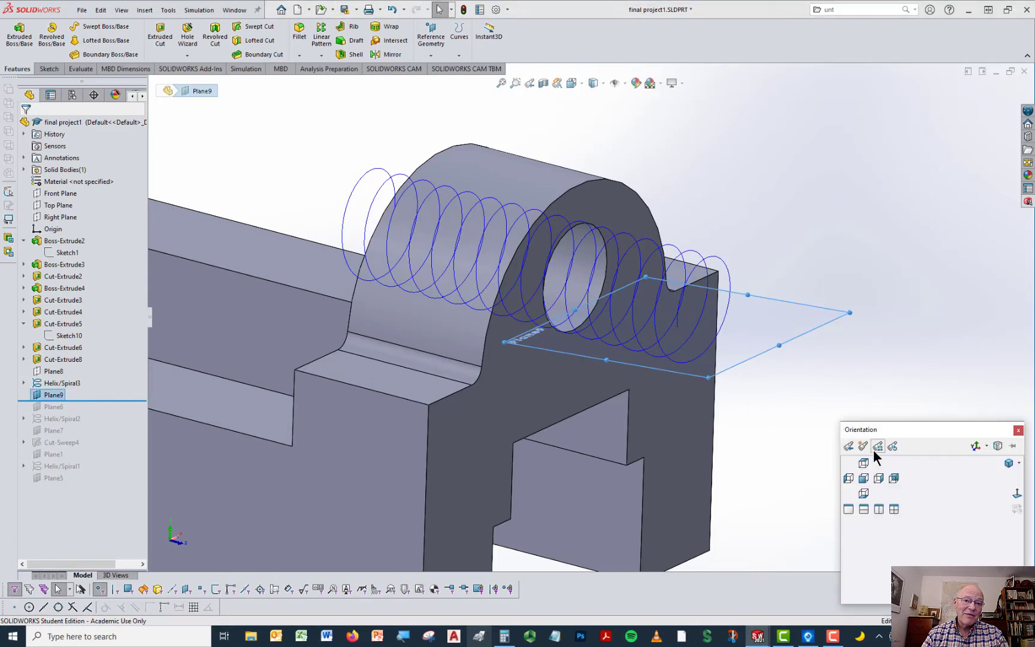
click(1017, 493)
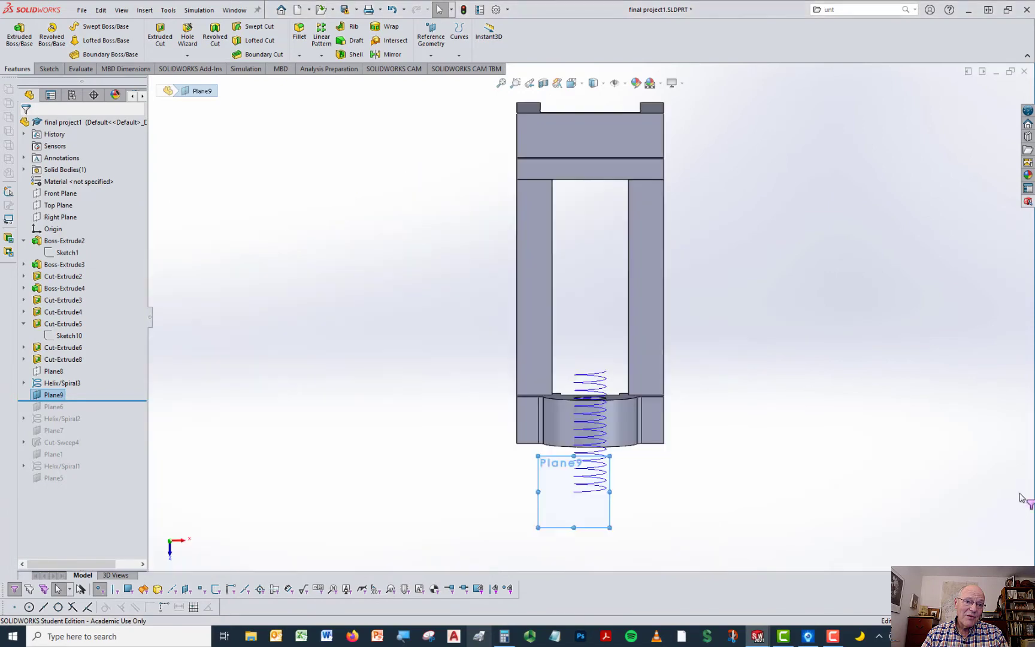
scroll(583, 471, down, 5)
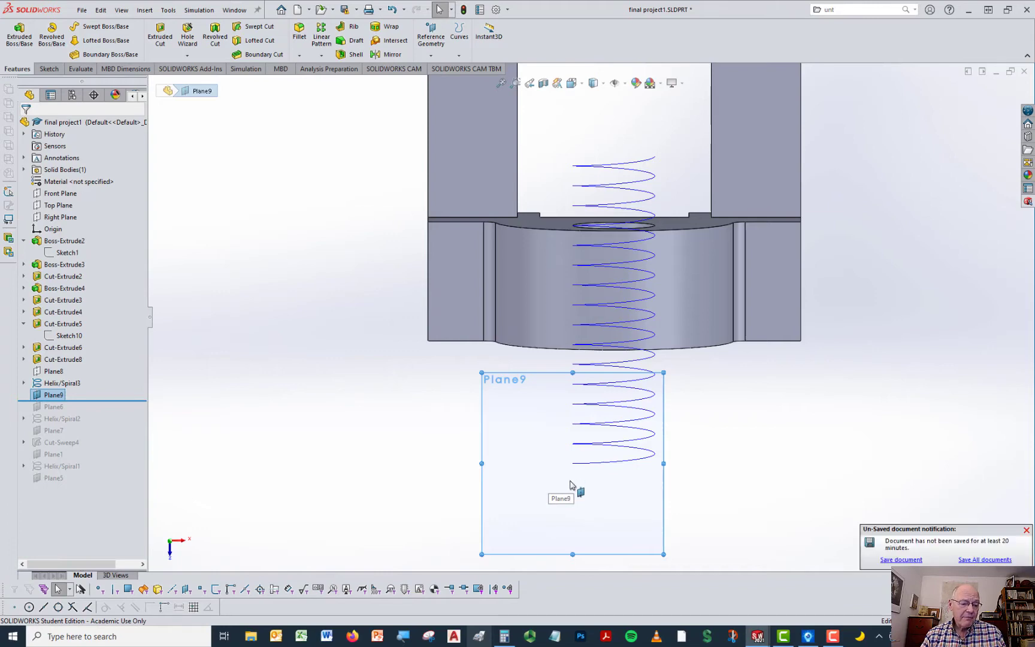
- Switch to the Visualizer document camera, look up the Acme thread dimensions for 6 threads per inch, and return to SOLIDWORKS
key(alt+Tab)
key(alt+Tab)
key(alt+Tab)
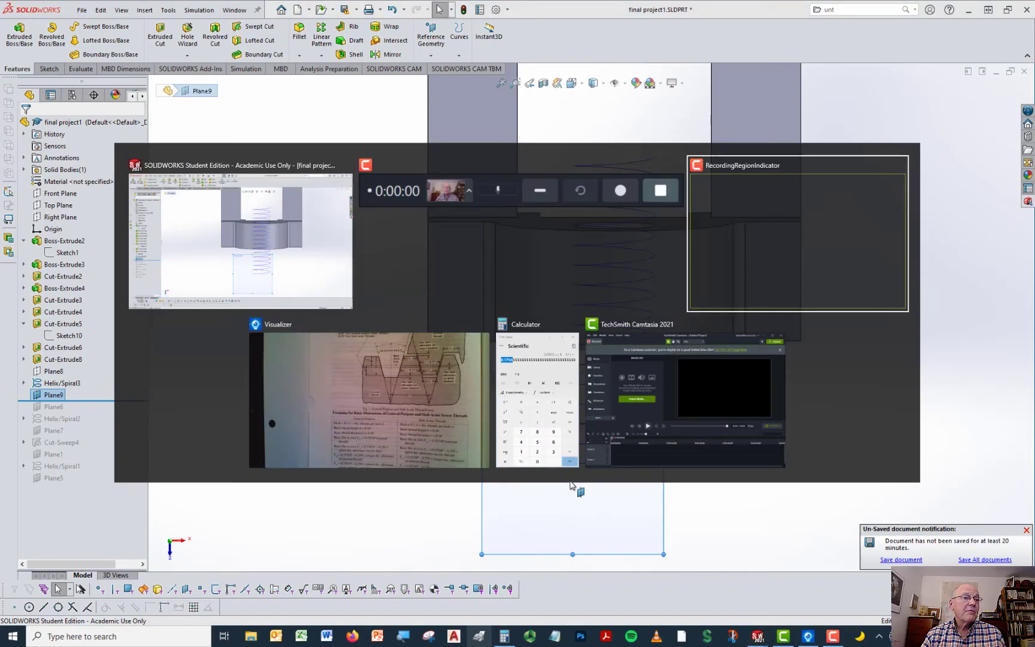
key(alt+Tab)
key(alt+Tab)
key(alt+Tab)
key(alt+Tab)
key(alt+Tab)
key(alt+Tab)
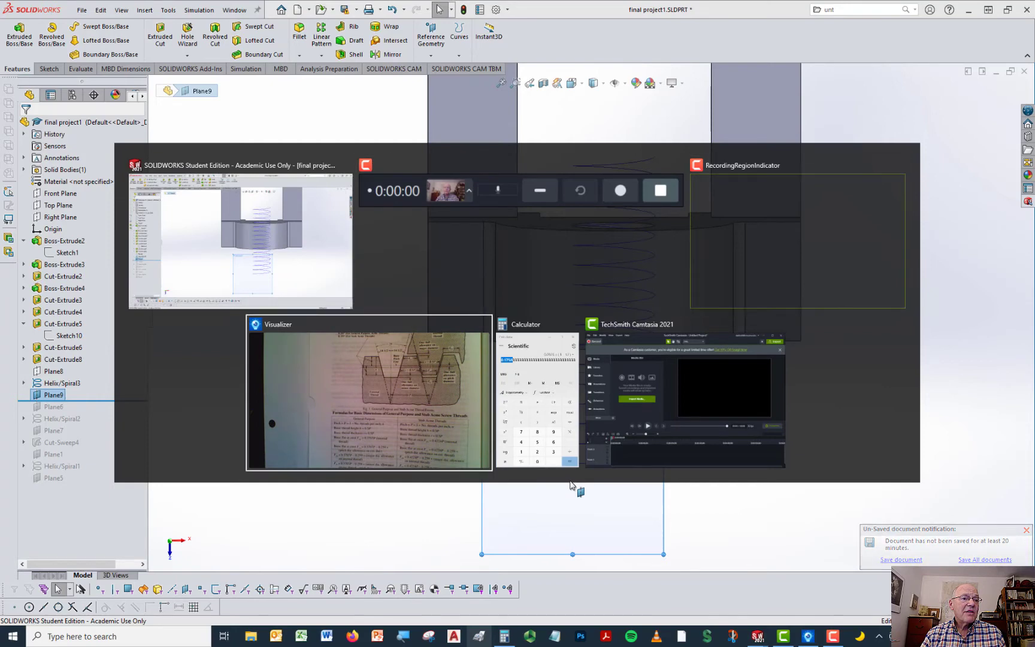
key(Escape)
key(alt+Tab)
key(alt+Tab)
key(alt+Tab)
key(alt+Tab)
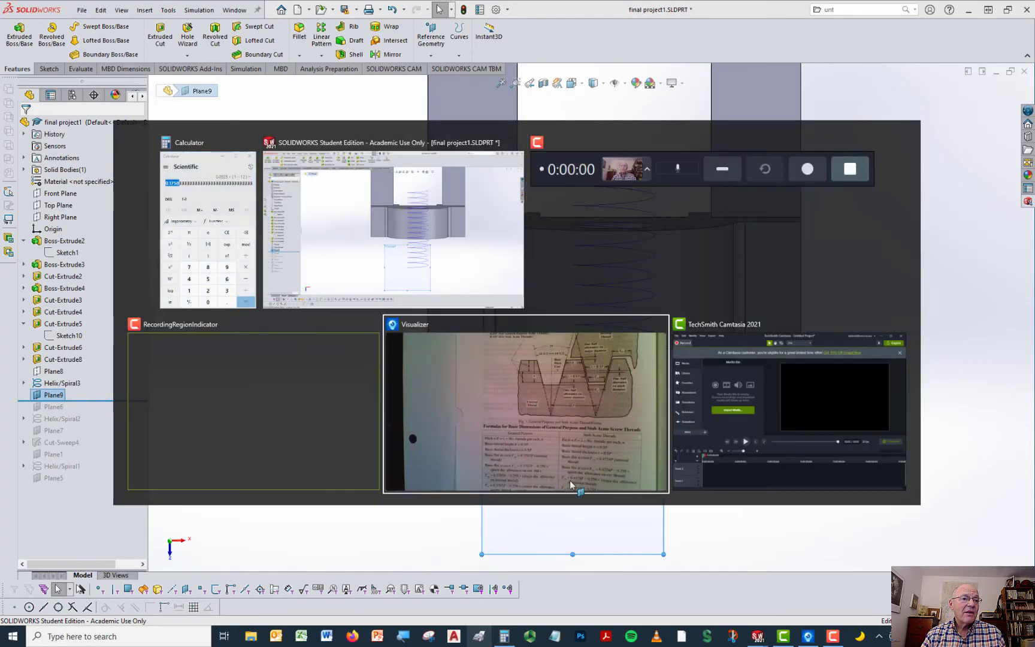
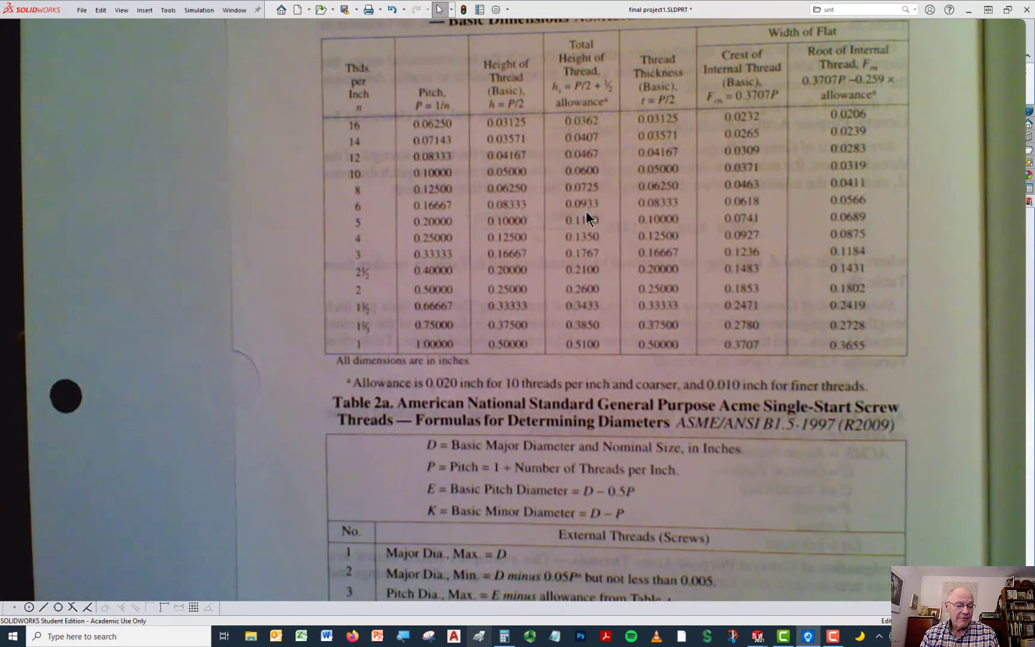
key(alt+Tab)
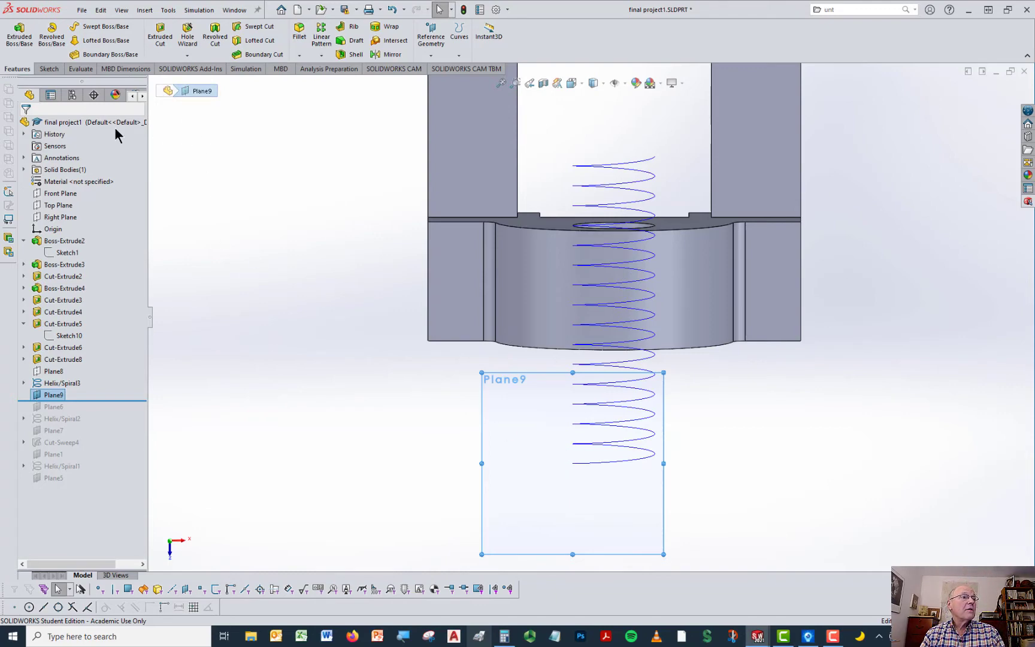
- Start a sketch on the plane at the helix end and draw a vertical line about 0.15 in long below the helix endpoint
click(51, 69)
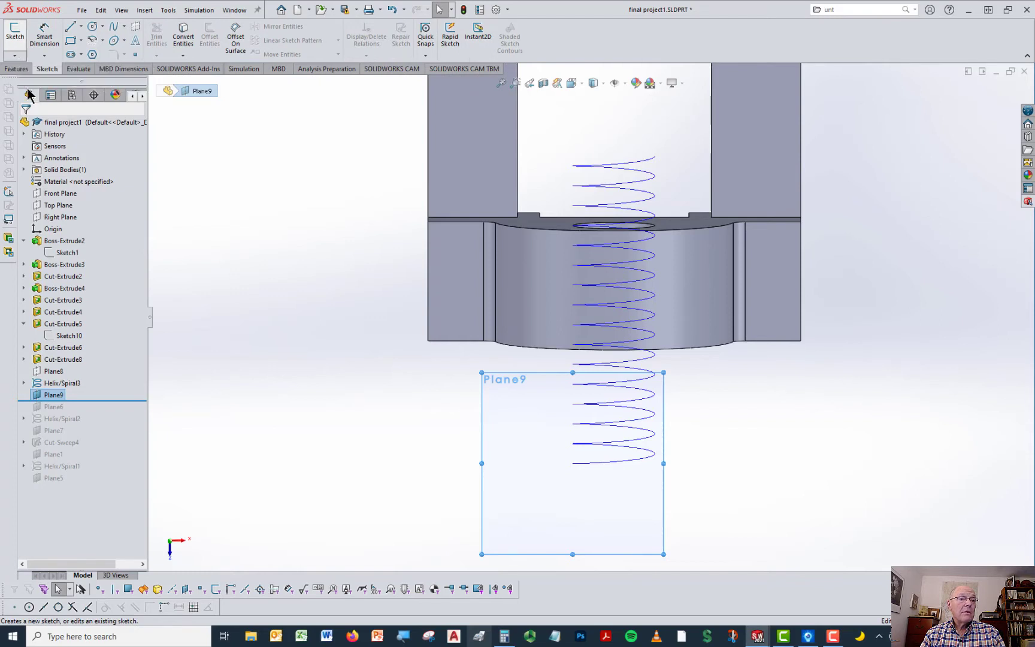
click(513, 484)
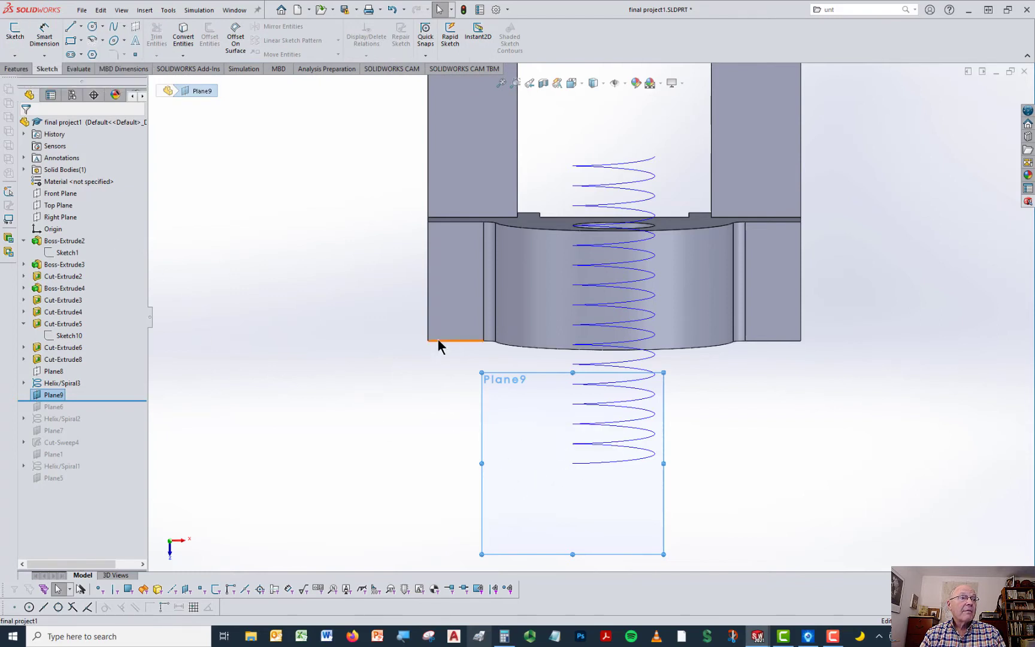
click(70, 27)
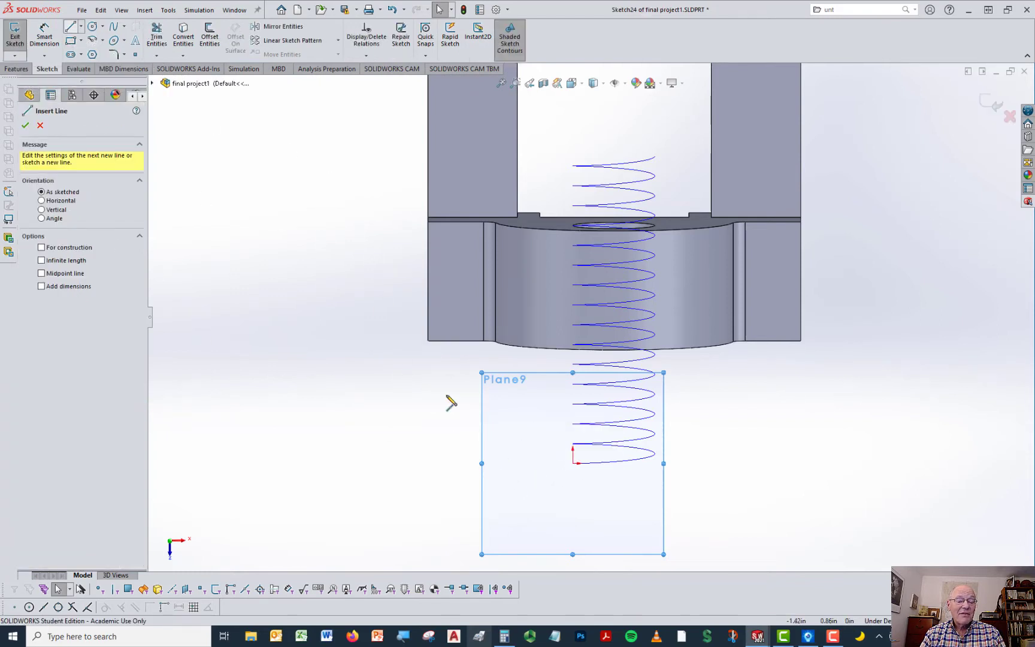
click(549, 502)
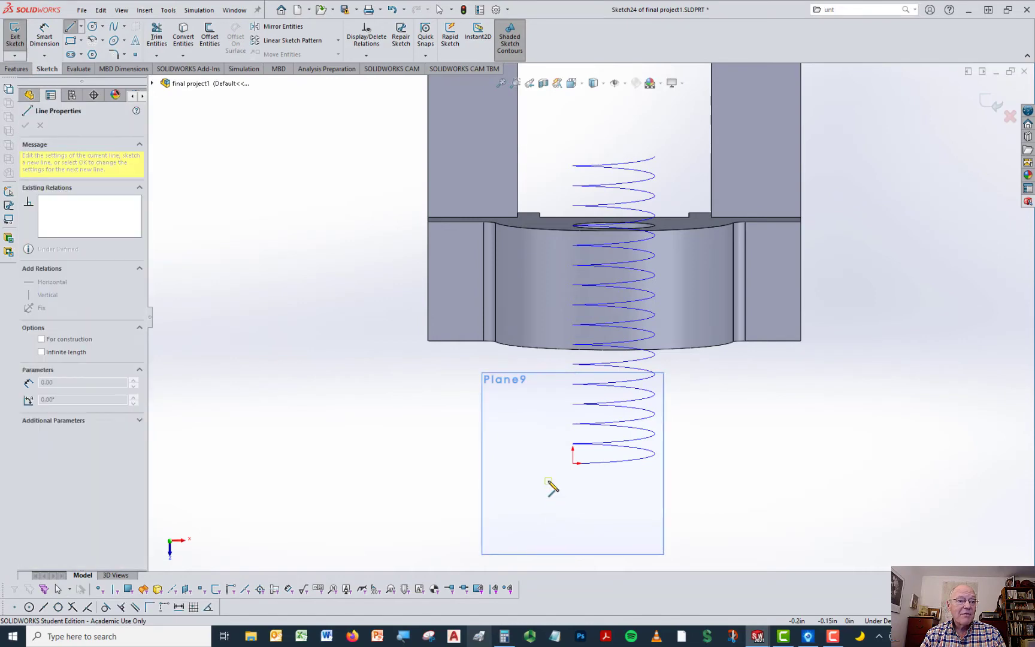
click(549, 499)
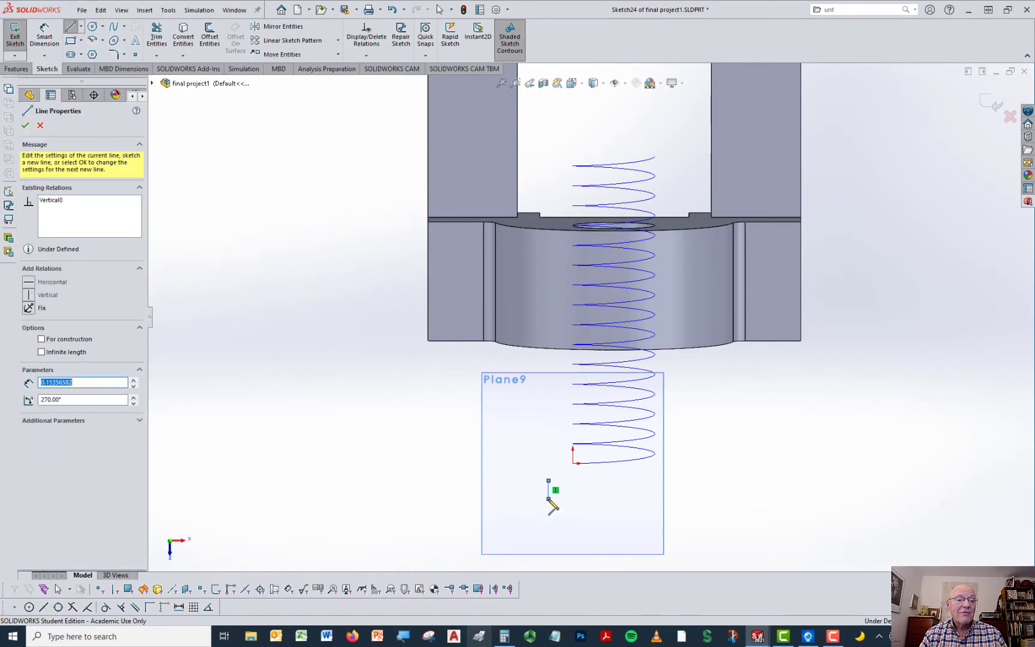
key(Escape)
- Draw a horizontal centerline from the vertical line's midpoint, extending away from the helix
scroll(570, 492, up, 2)
scroll(571, 496, down, 6)
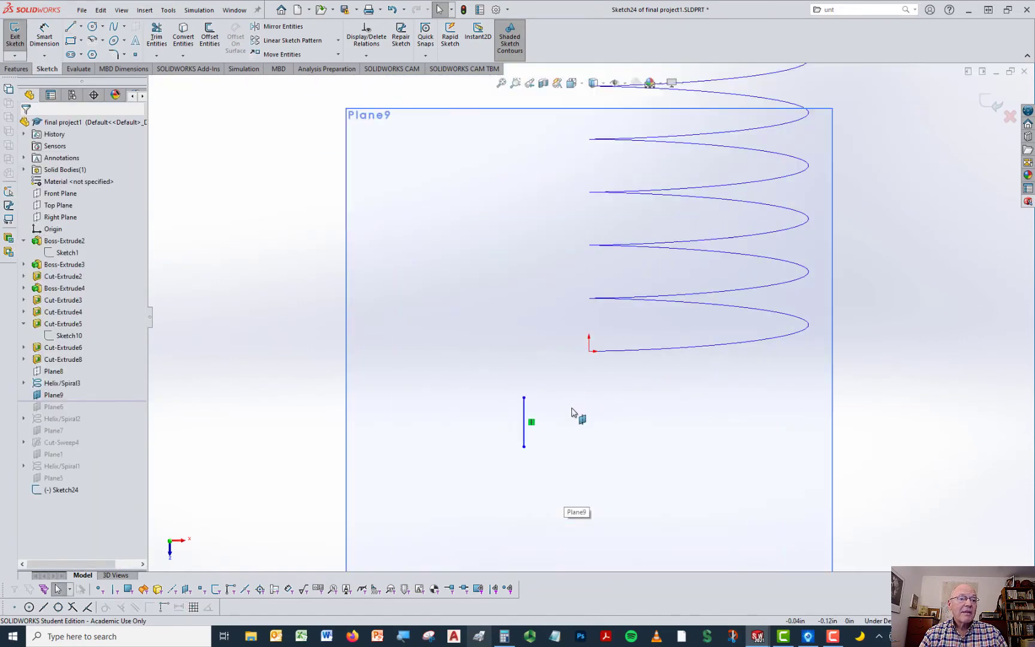
click(81, 27)
click(79, 48)
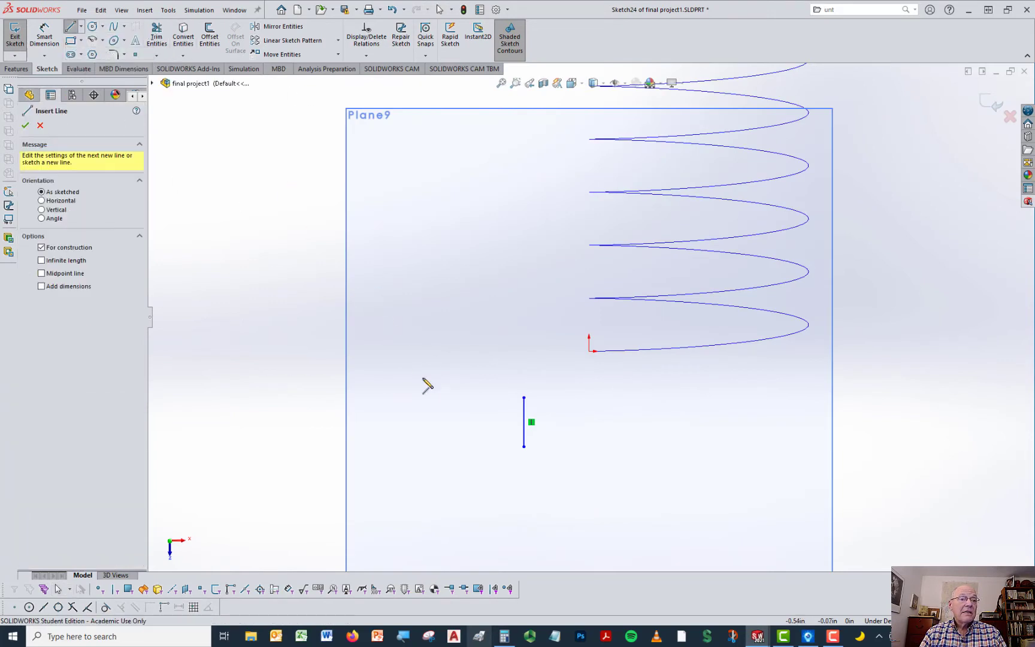
click(524, 423)
click(478, 423)
key(Escape)
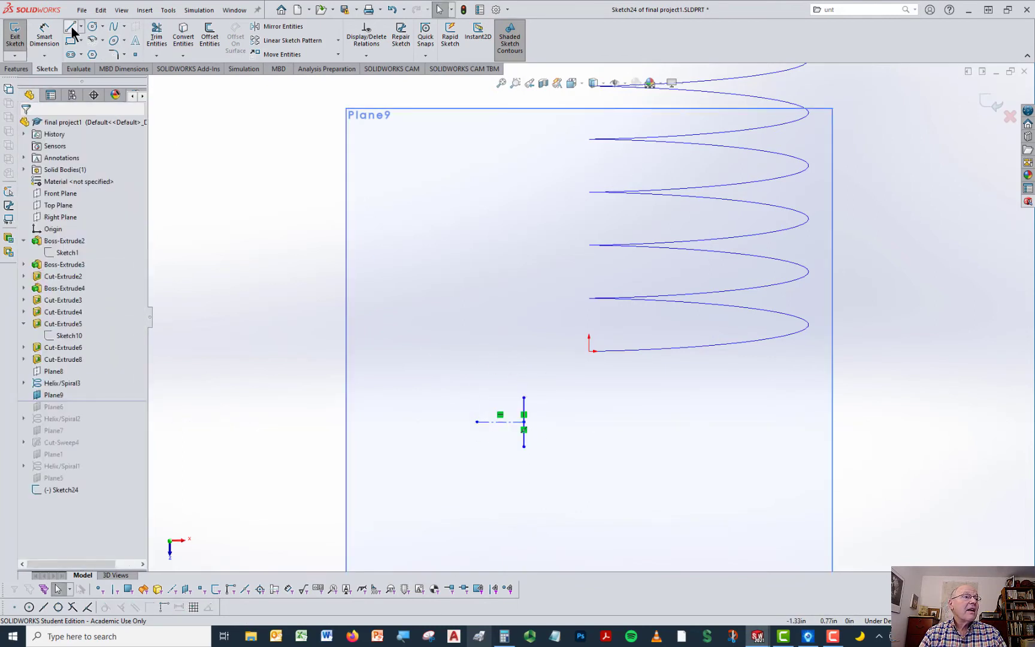
- Draw a slanted line about 0.12 in long from the vertical line's upper end and a short vertical line about 0.05 in down to the centerline
click(523, 398)
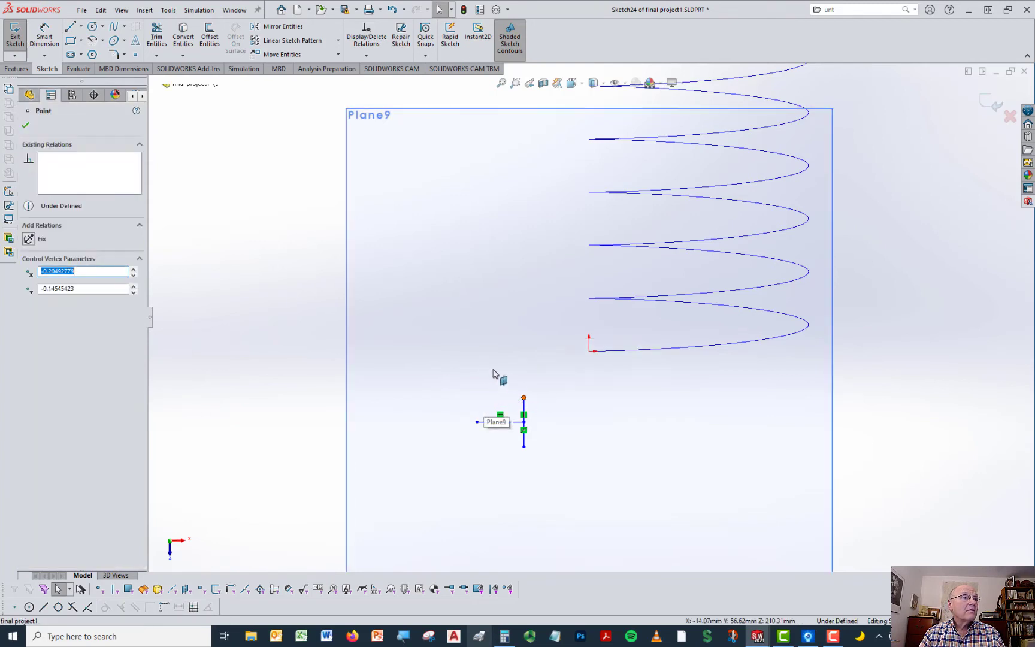
click(70, 26)
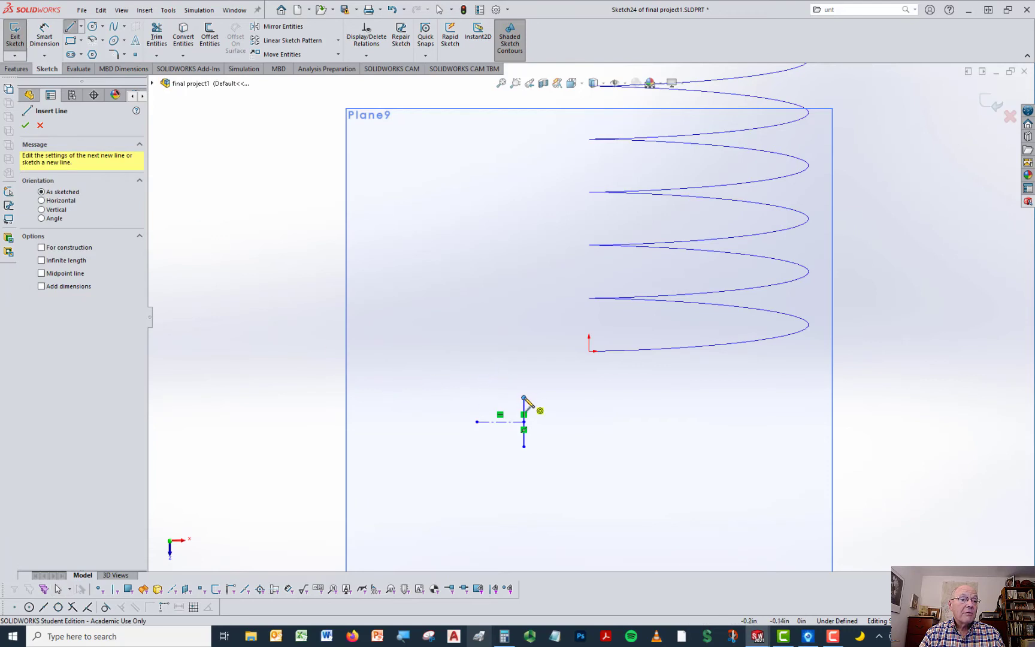
drag(524, 398, 486, 407)
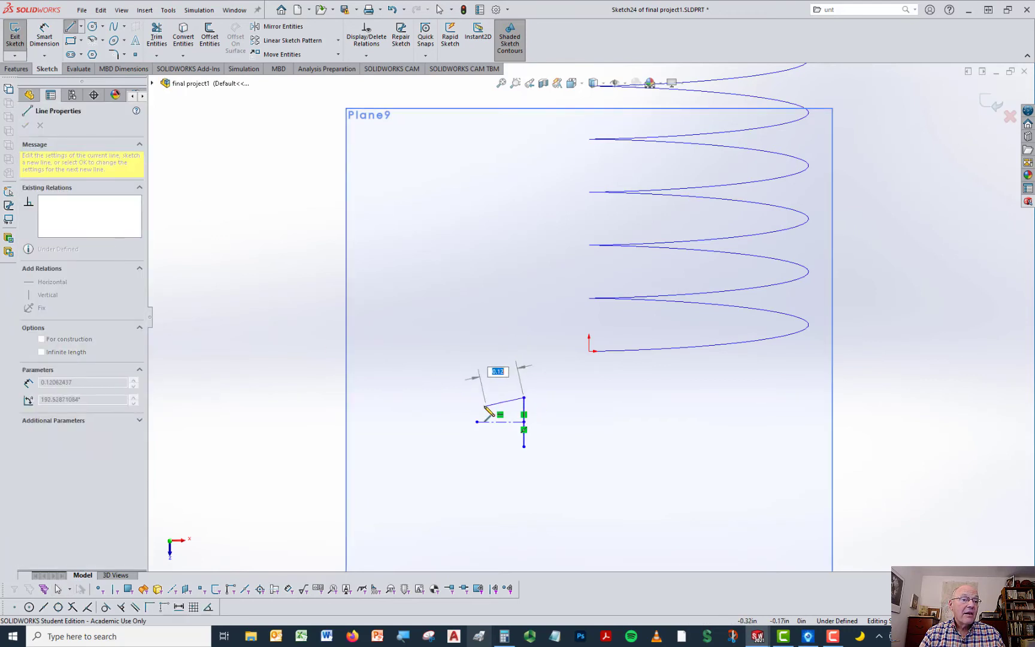
click(484, 406)
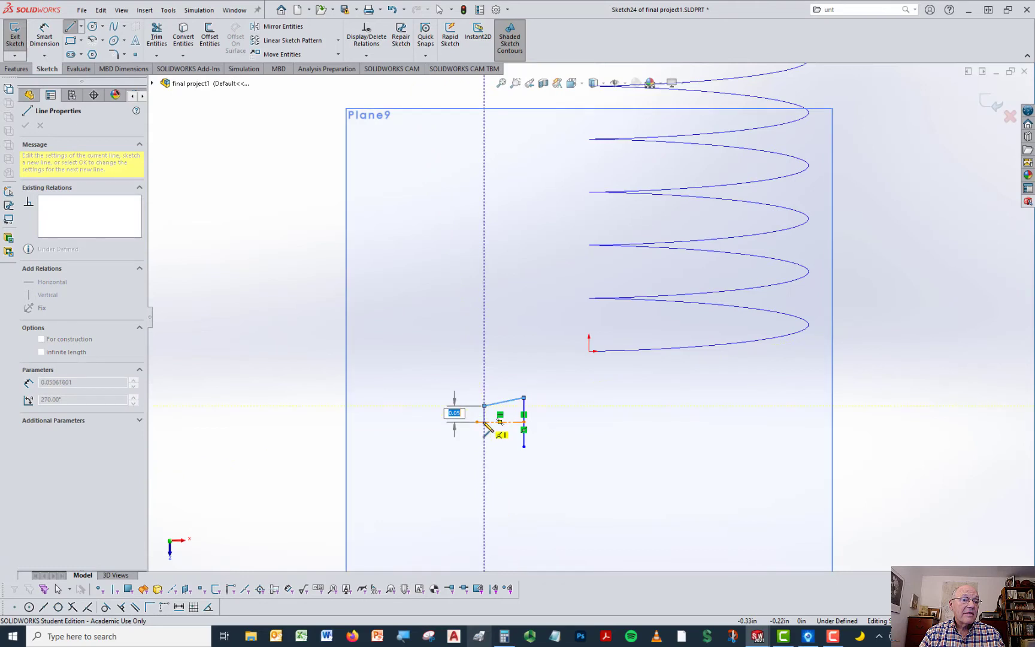
click(484, 421)
key(Escape)
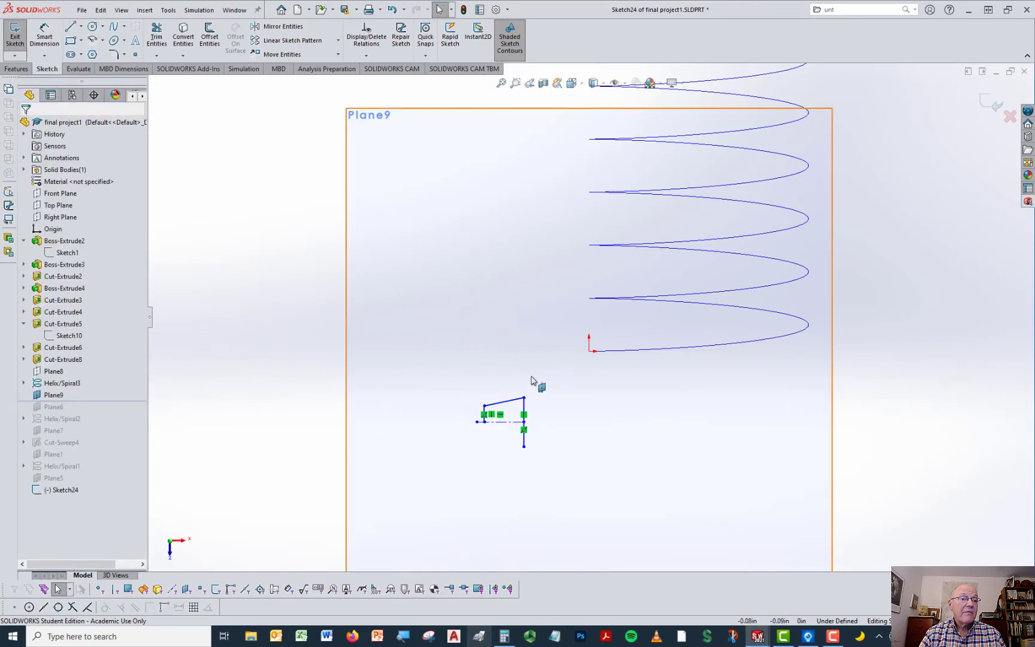
- Mirror the slanted line and the short vertical line about the centerline to close the trapezoidal thread profile
click(282, 27)
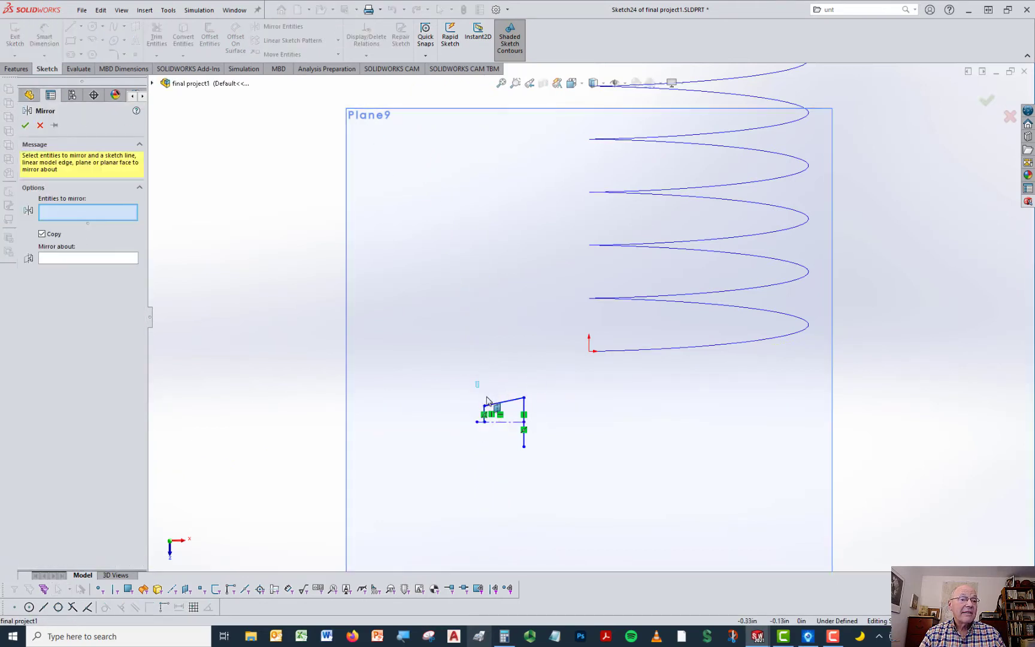
drag(476, 381, 539, 432)
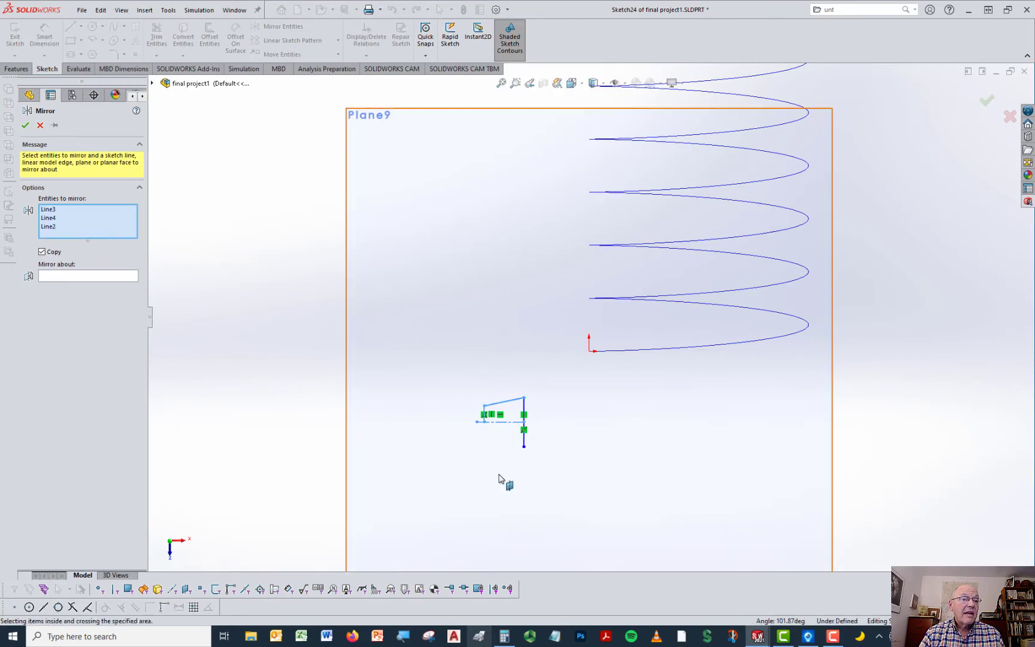
click(523, 433)
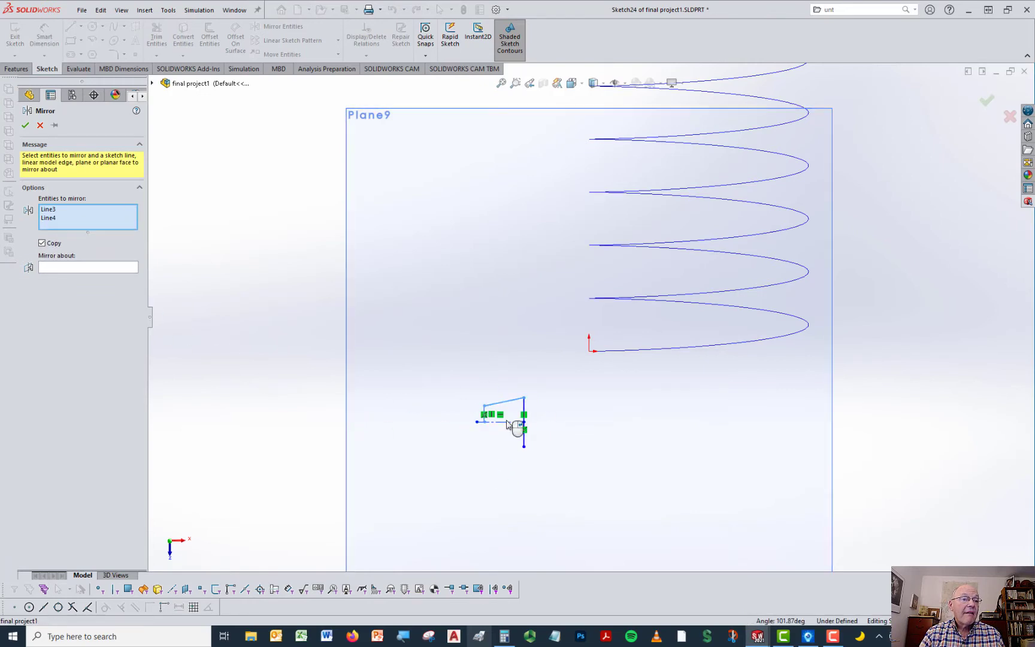
click(53, 268)
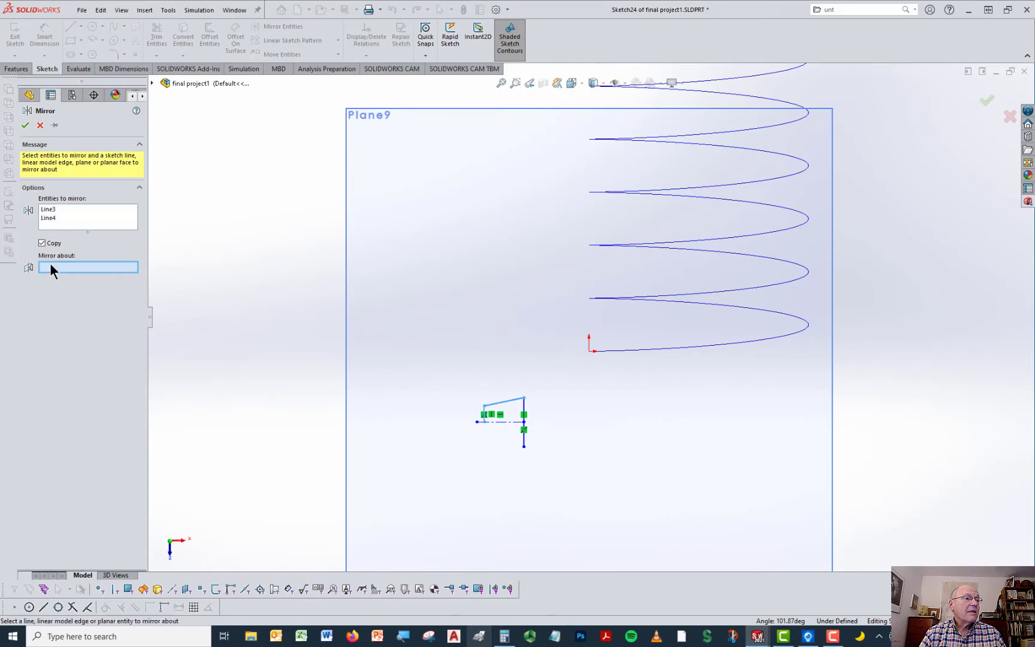
click(506, 422)
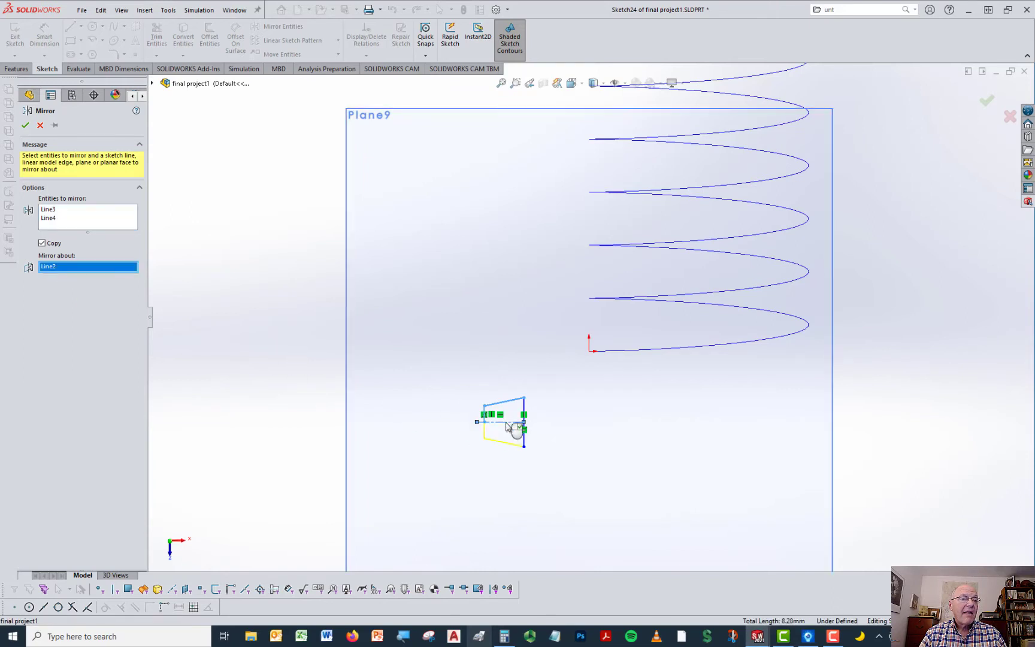
click(25, 125)
- Dimension the angle between the profile's two slanted sides as 29°
scroll(543, 443, down, 1)
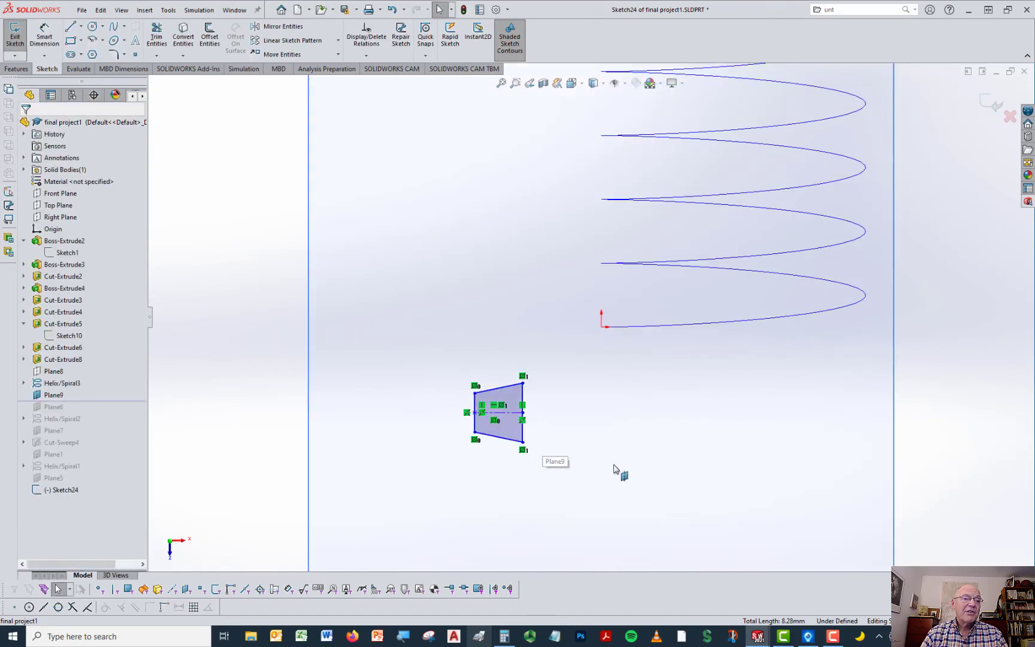
right_drag(590, 455, 587, 389)
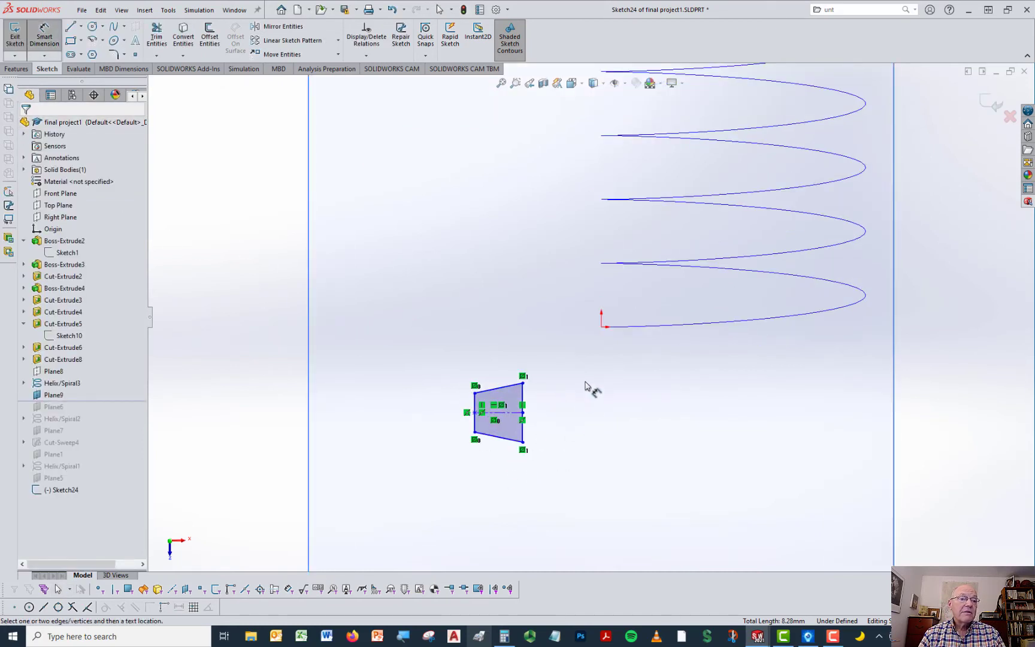
click(510, 440)
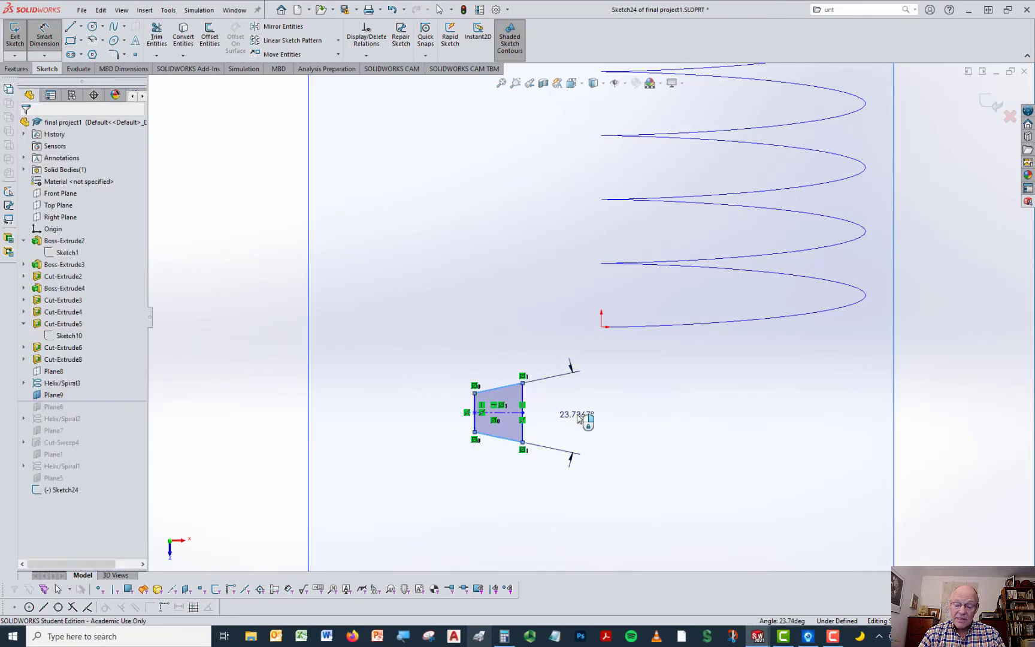
click(579, 418)
text(29)
key(Return)
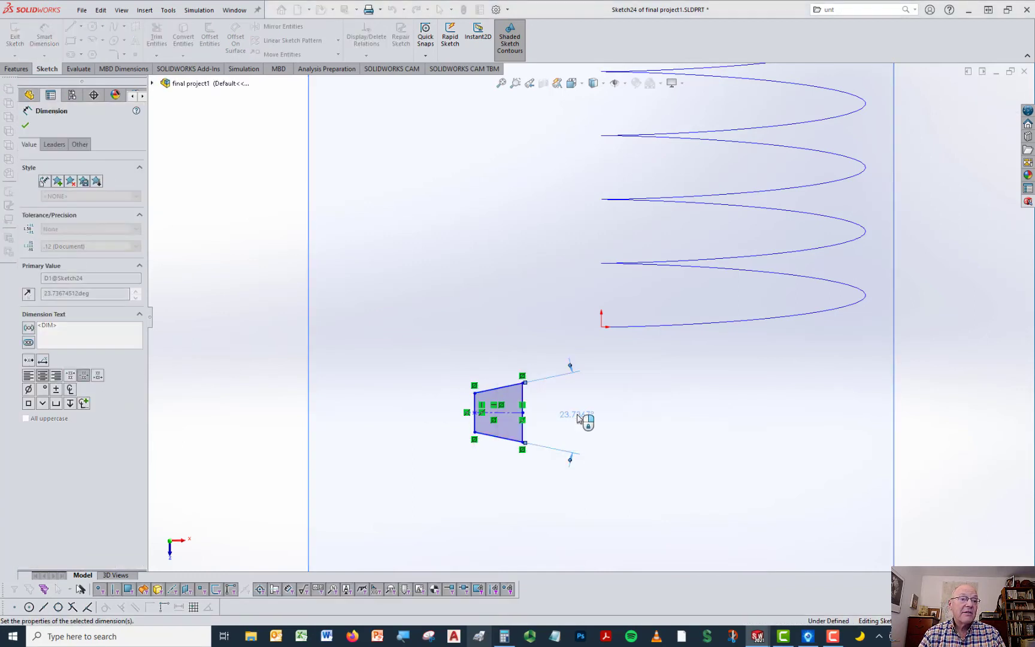
- Dimension the distance between the trapezoid's two parallel vertical sides as .0933 in
click(504, 510)
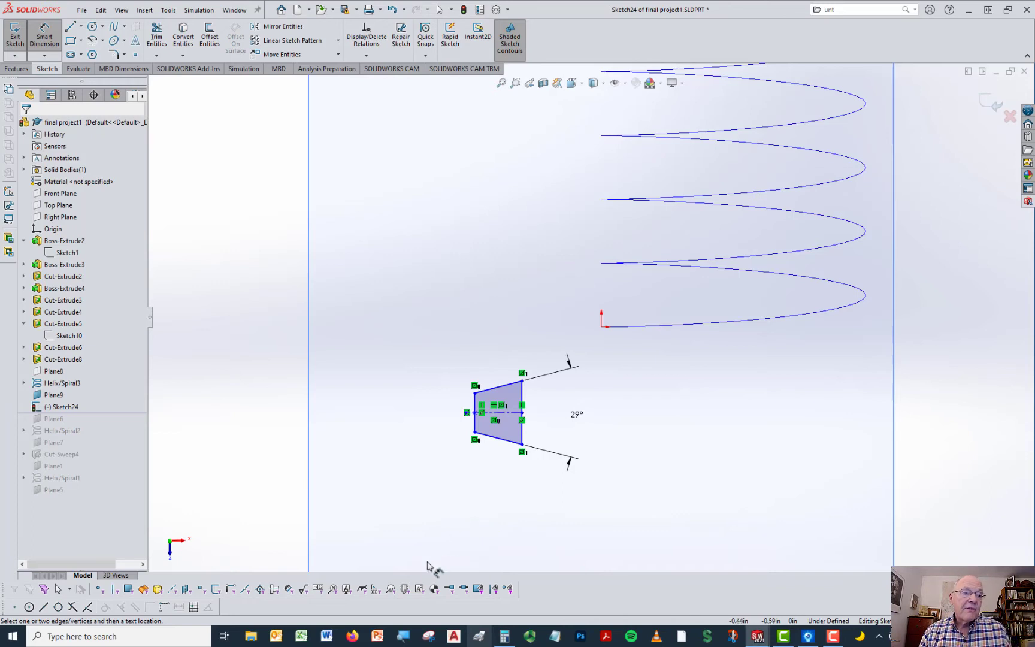
click(476, 423)
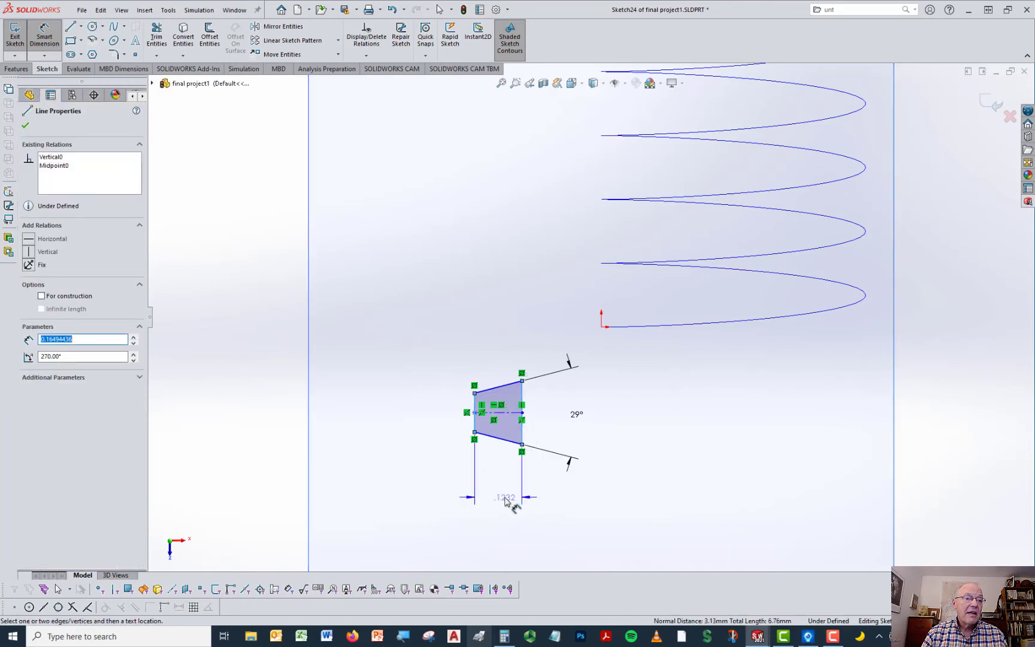
click(506, 501)
text(.0933)
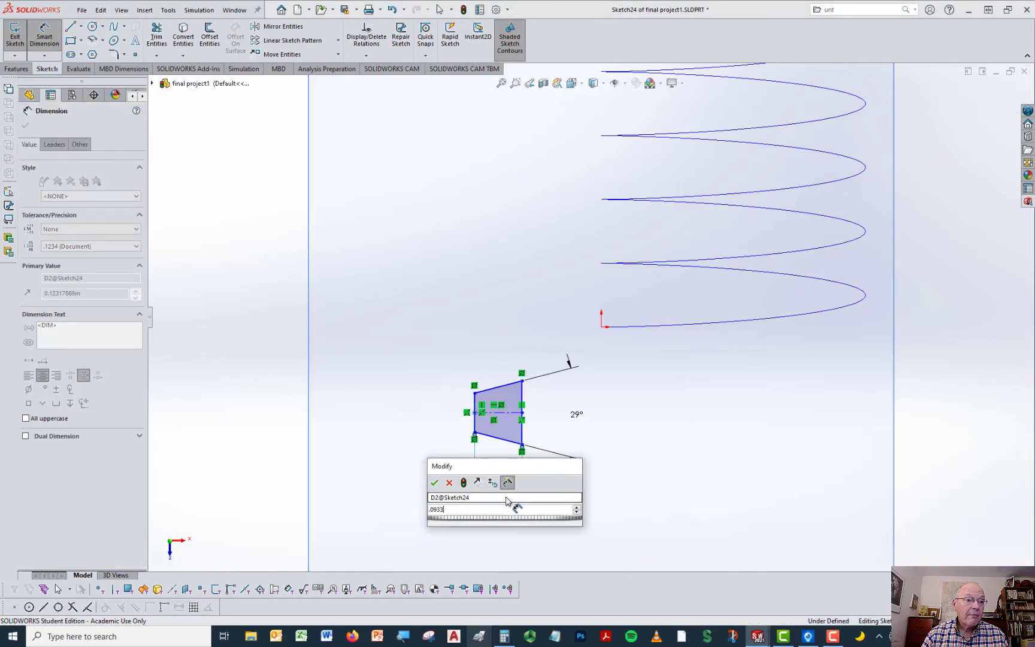
key(Return)
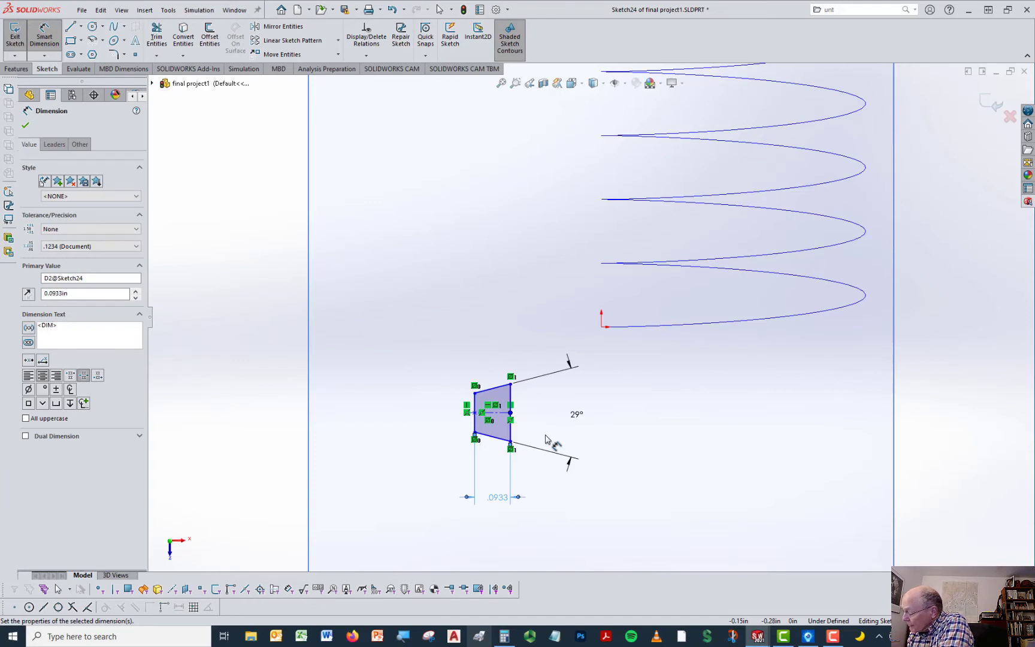
- Dimension the trapezoid's short vertical side as .0566 in and finish dimensioning
click(474, 420)
click(429, 422)
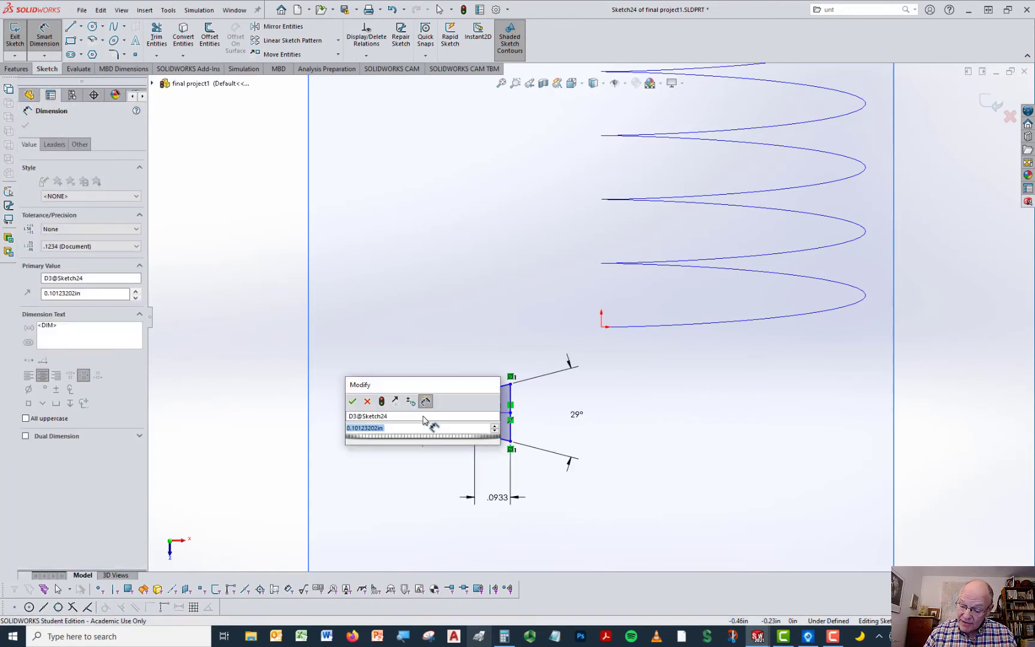
text(.0566)
key(Return)
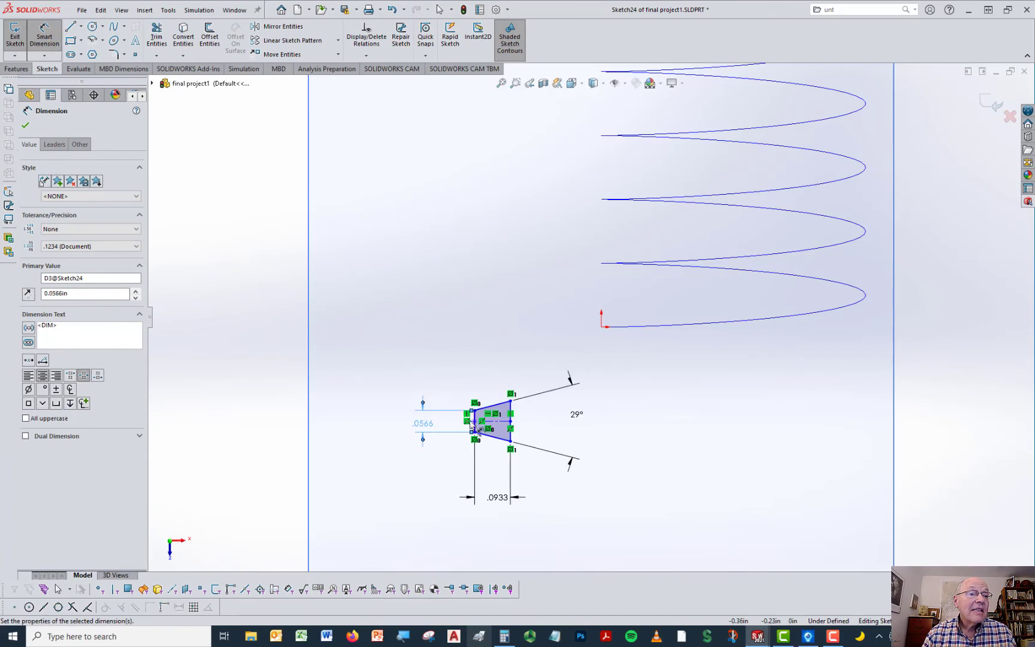
scroll(550, 418, up, 1)
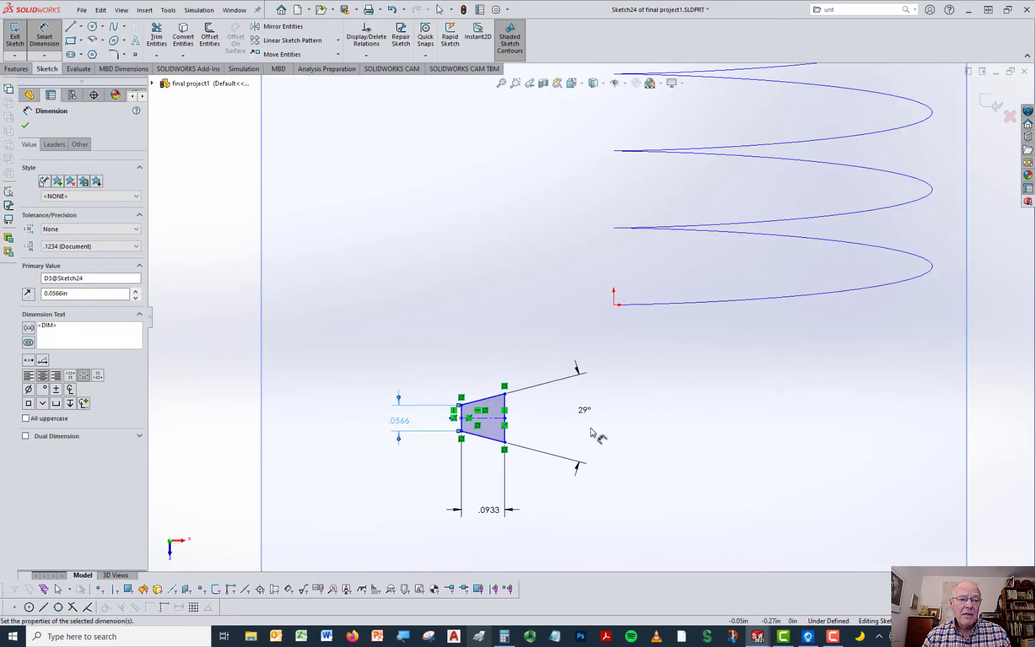
key(Escape)
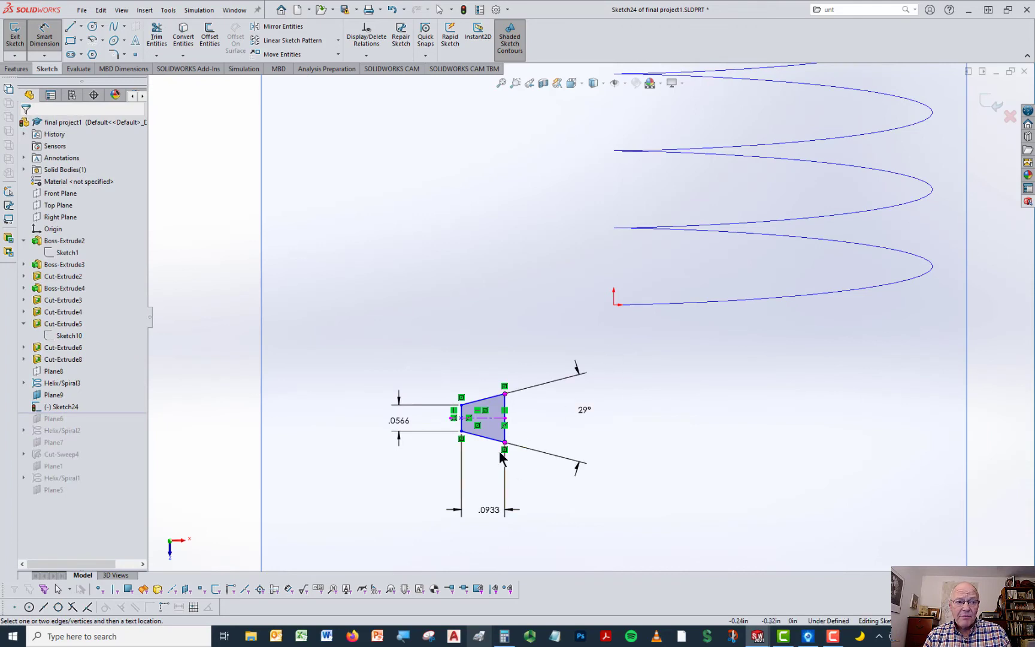
key(Escape)
- Shift the trapezoid, attach the centerline's free end to the short side's midpoint, and reposition the whole profile below the helix end
mouse_move(533, 429)
mouse_down()
mouse_move(518, 405)
mouse_move(561, 427)
mouse_up()
click(638, 429)
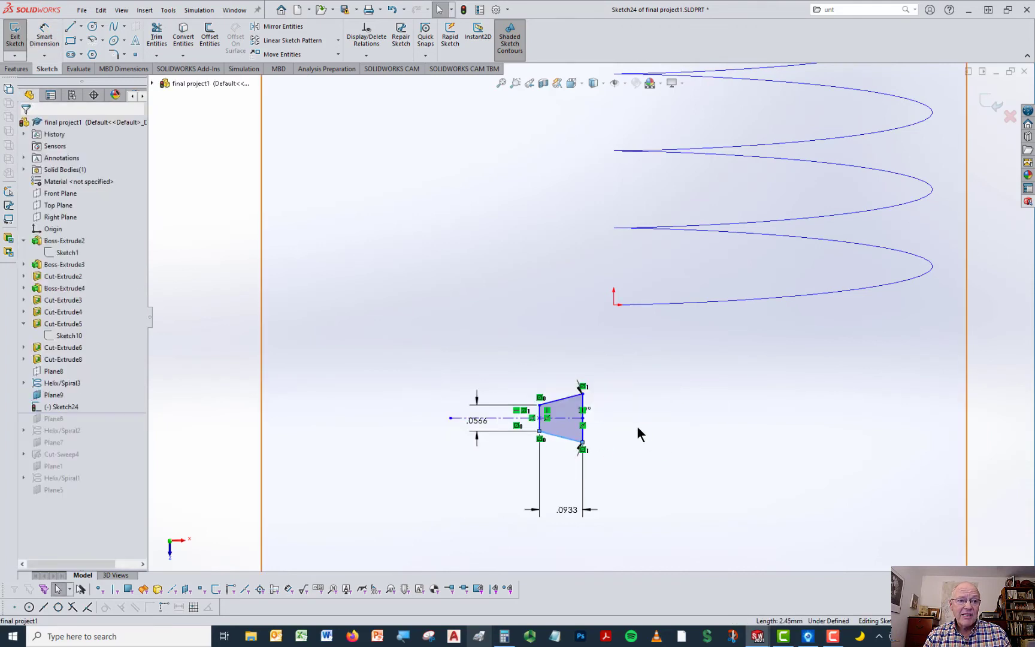
drag(451, 417, 446, 403)
click(538, 392)
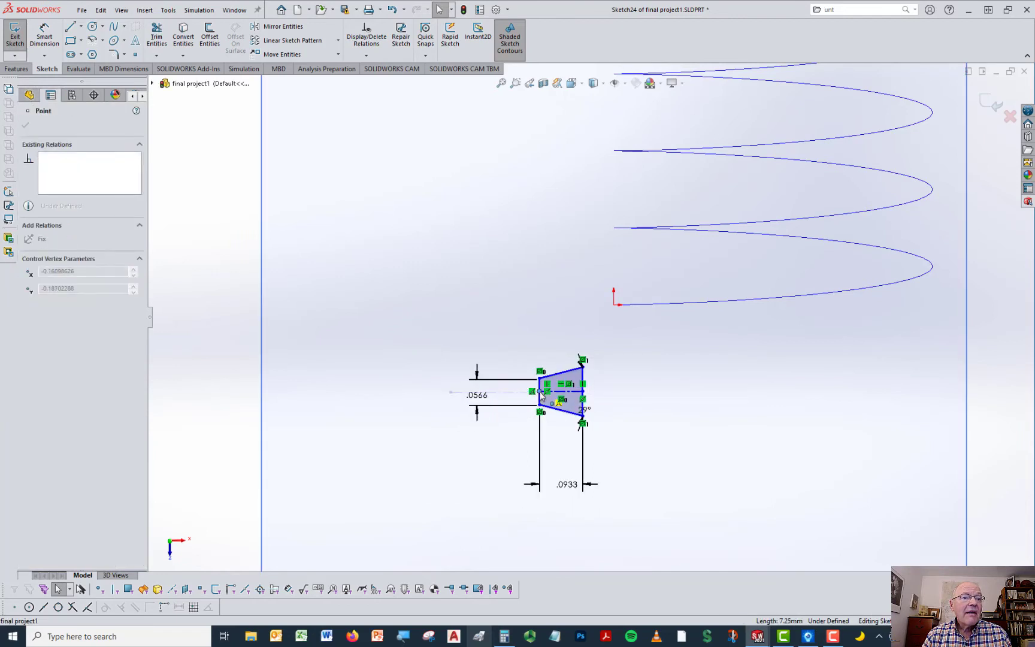
click(647, 407)
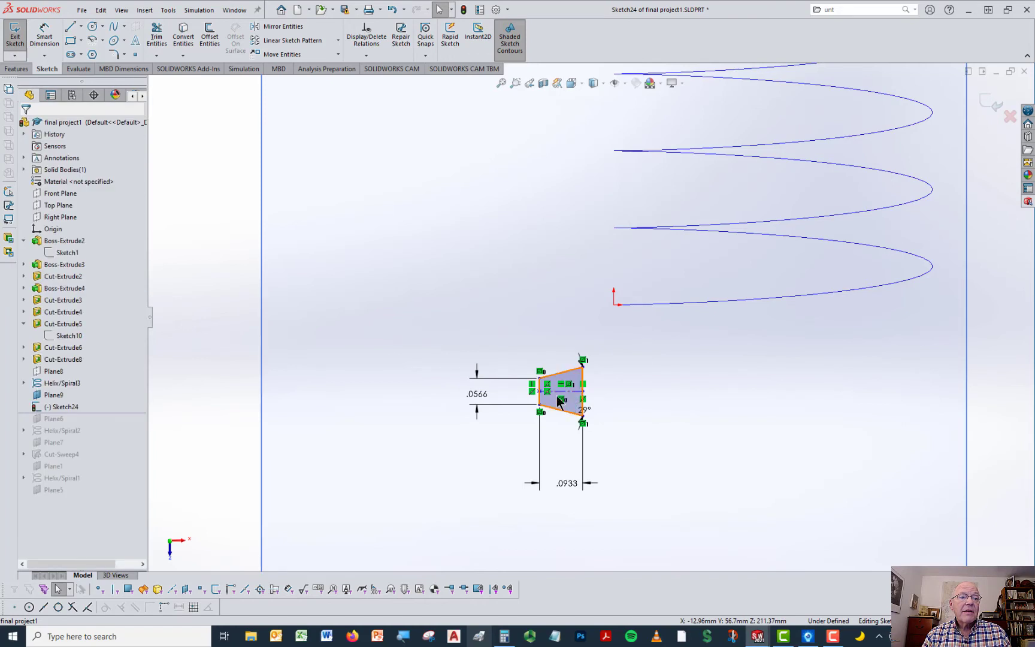
mouse_move(557, 397)
mouse_down()
mouse_move(496, 402)
mouse_move(605, 397)
mouse_move(520, 397)
mouse_up()
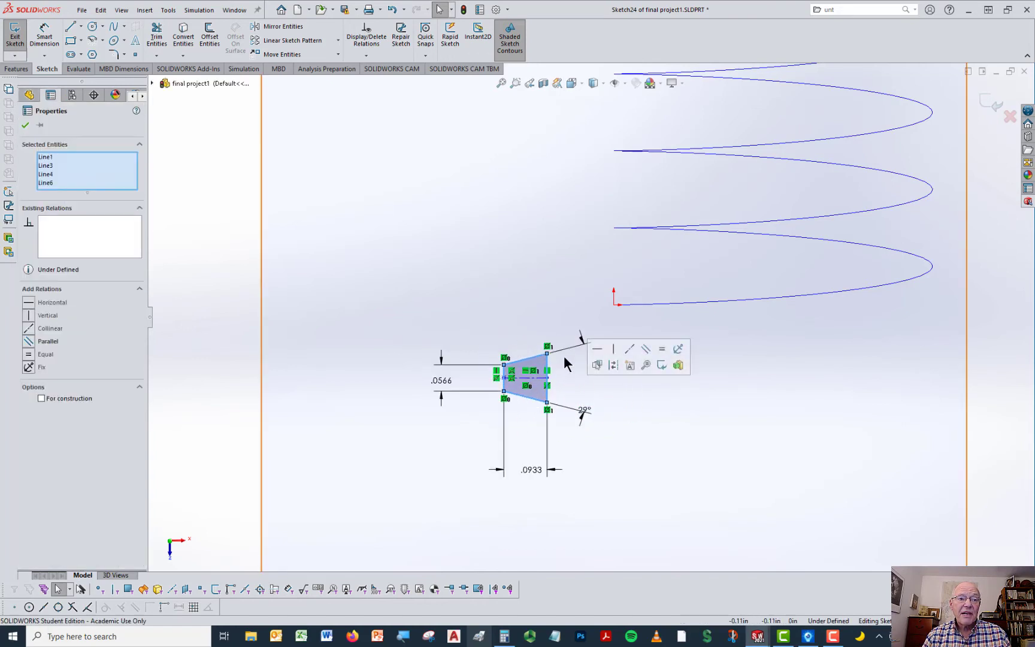
scroll(537, 376, down, 2)
scroll(537, 376, down, 1)
key(Escape)
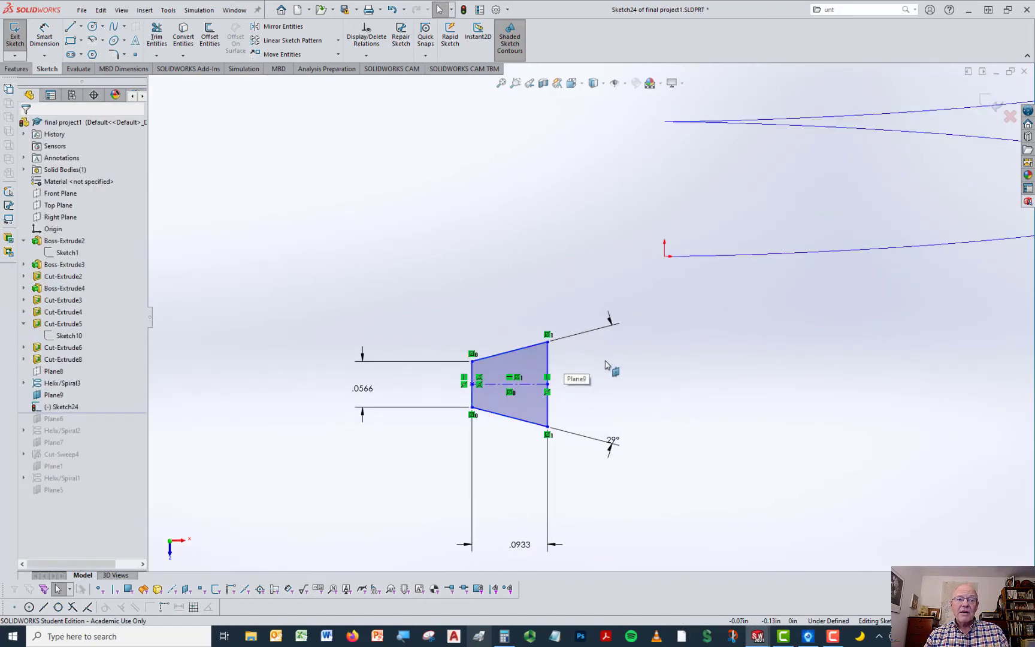
- Try to relate the midpoint of the trapezoid's long side to the helix's end point by selecting both
click(548, 385)
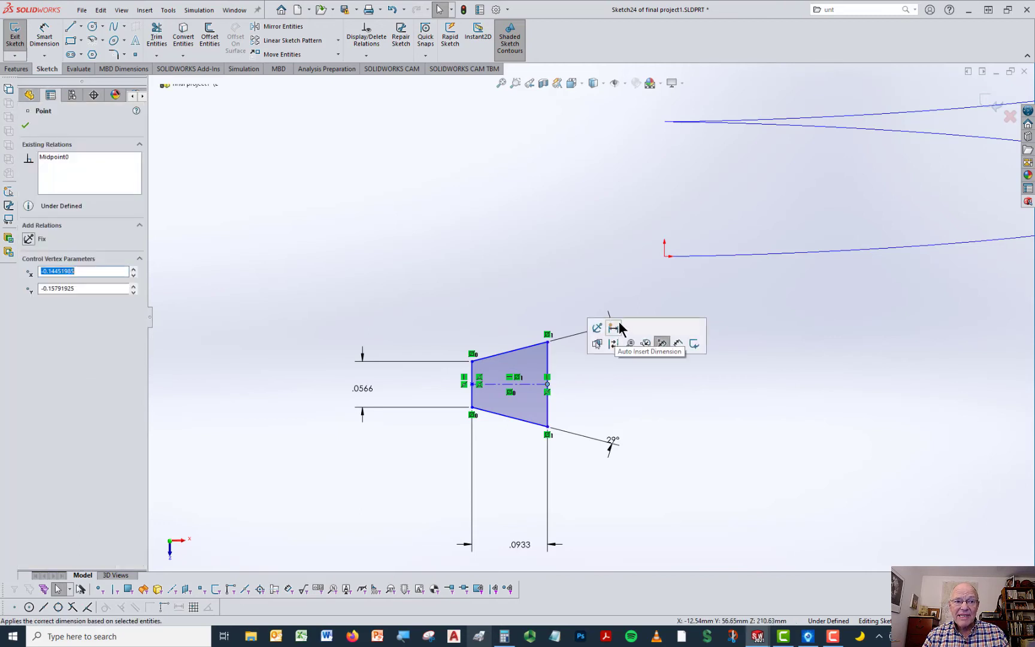
click(663, 257)
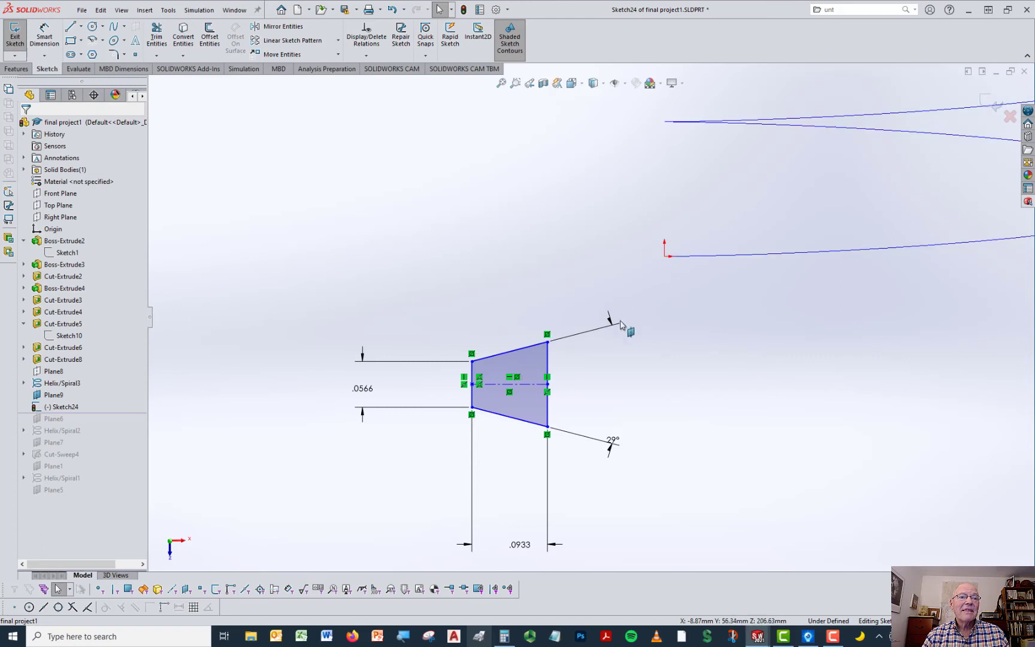
click(547, 384)
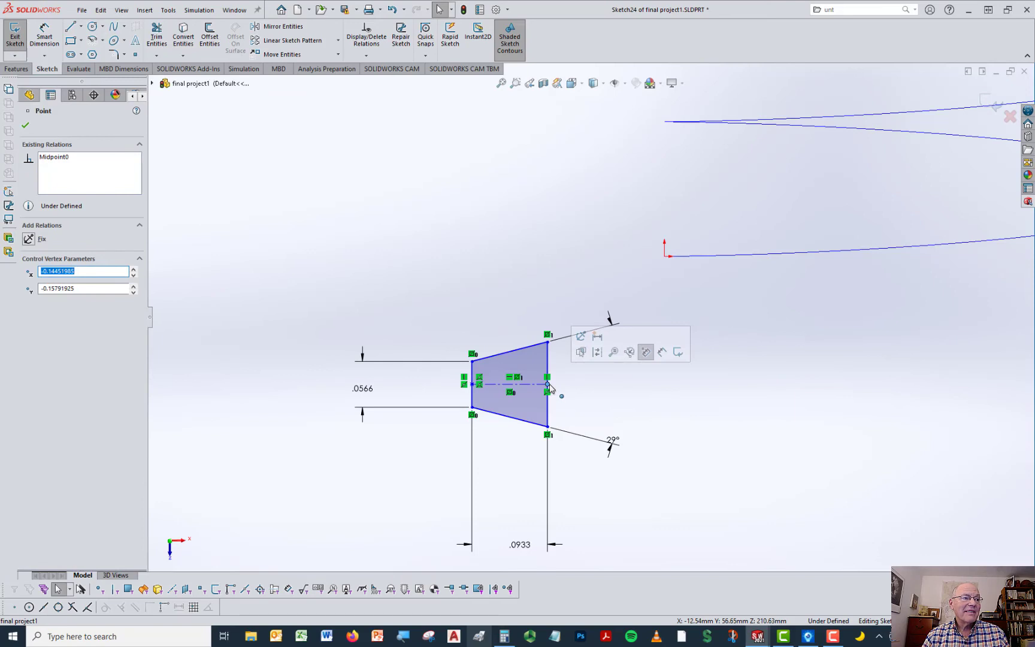
click(760, 312)
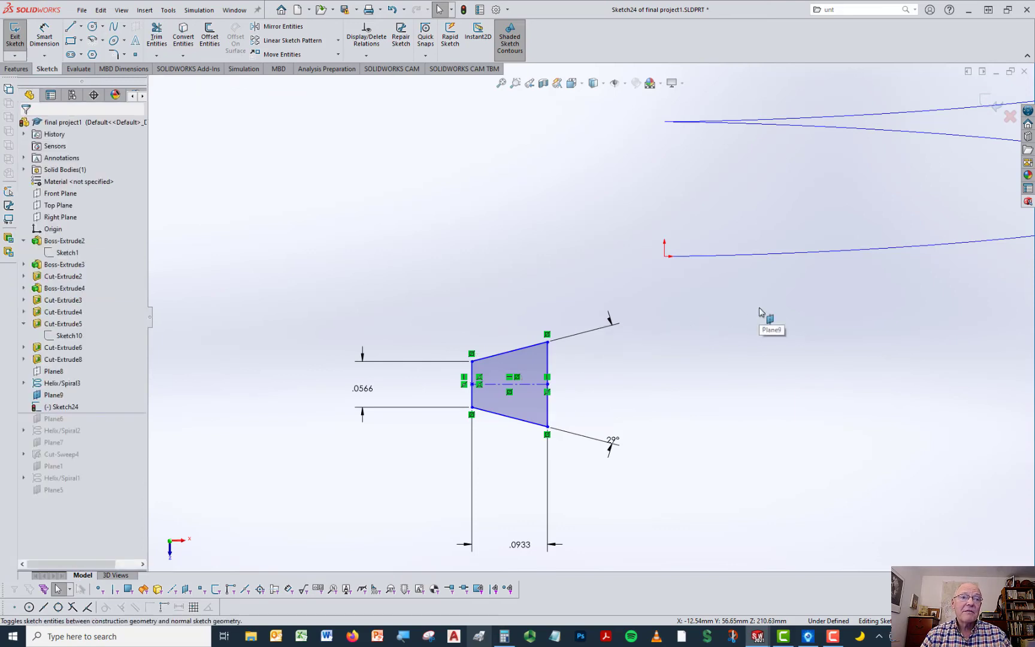
click(725, 260)
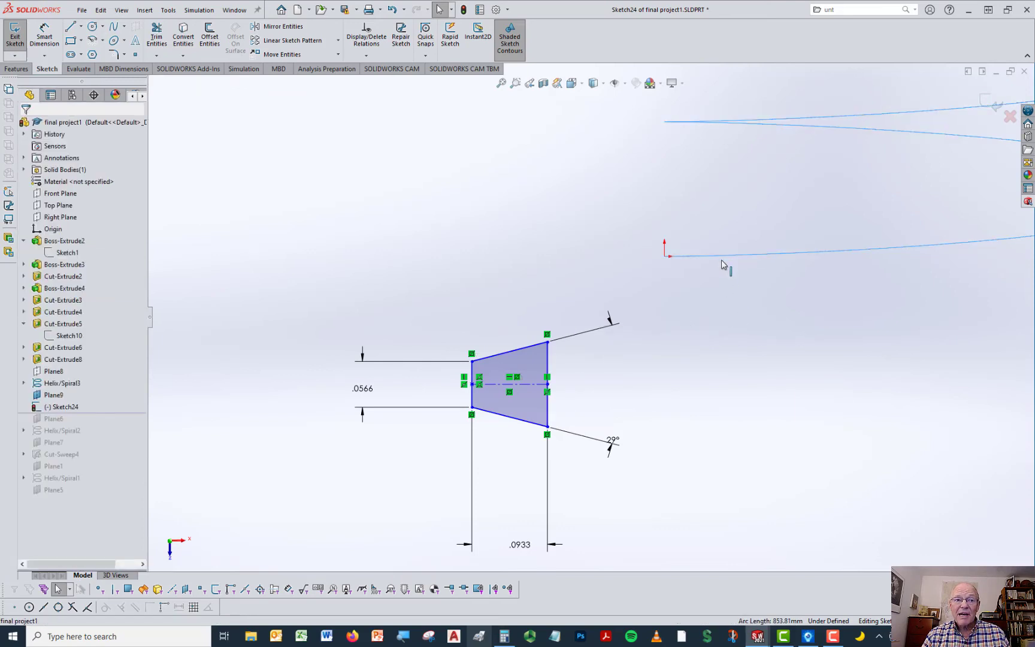
click(548, 384)
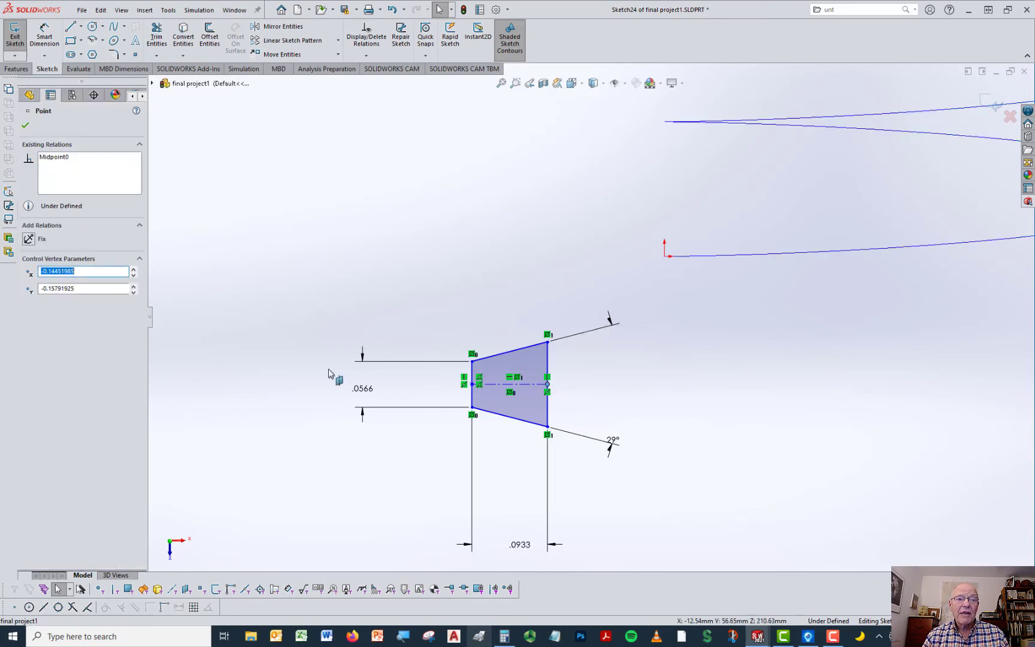
click(600, 283)
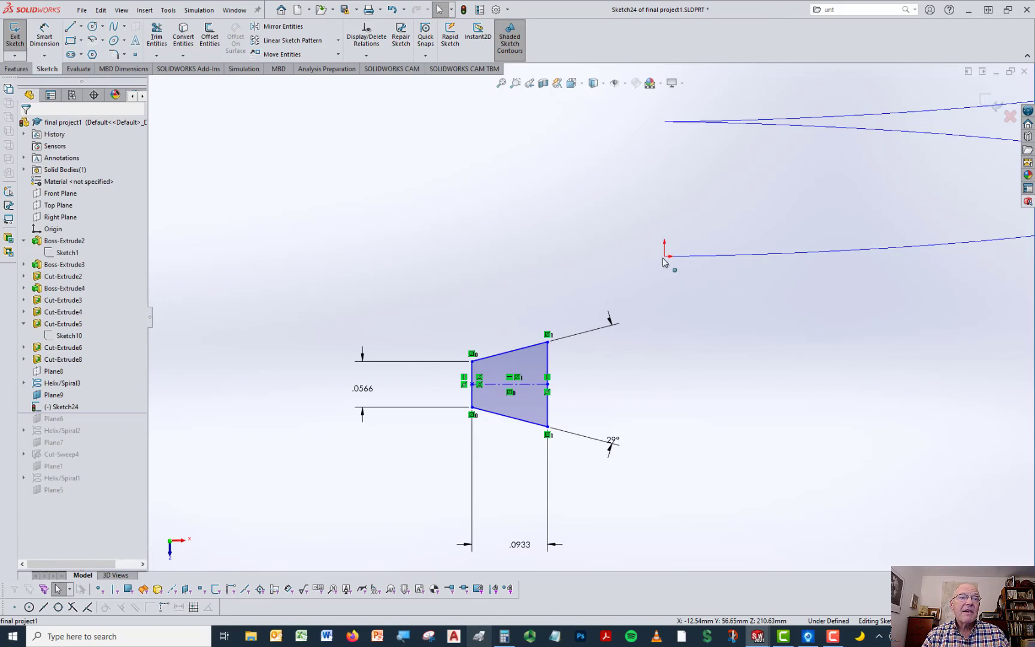
click(548, 385)
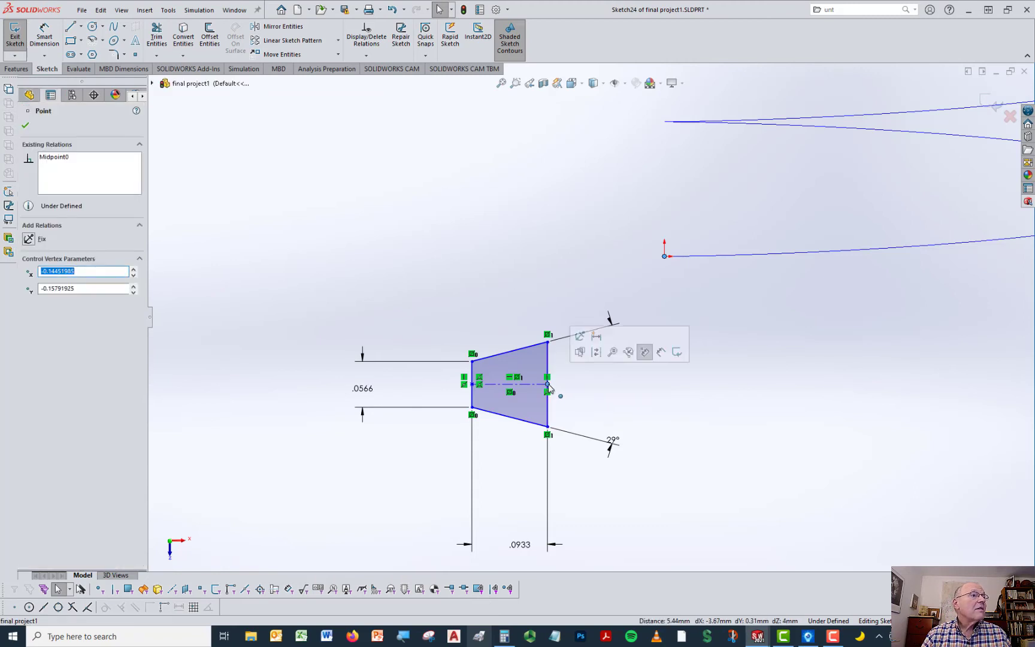
click(704, 360)
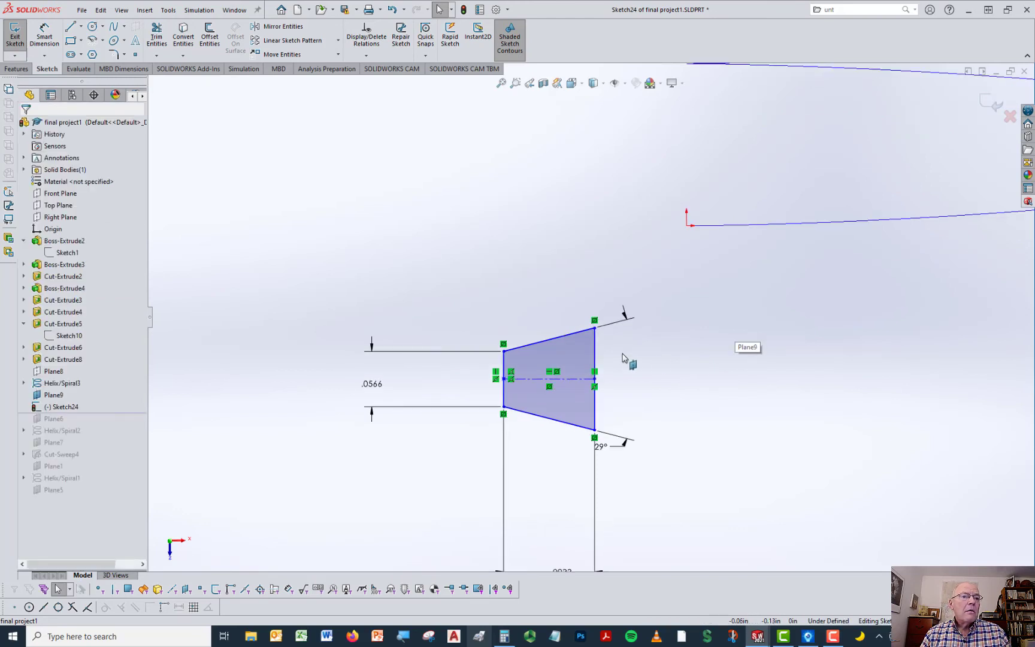
click(367, 58)
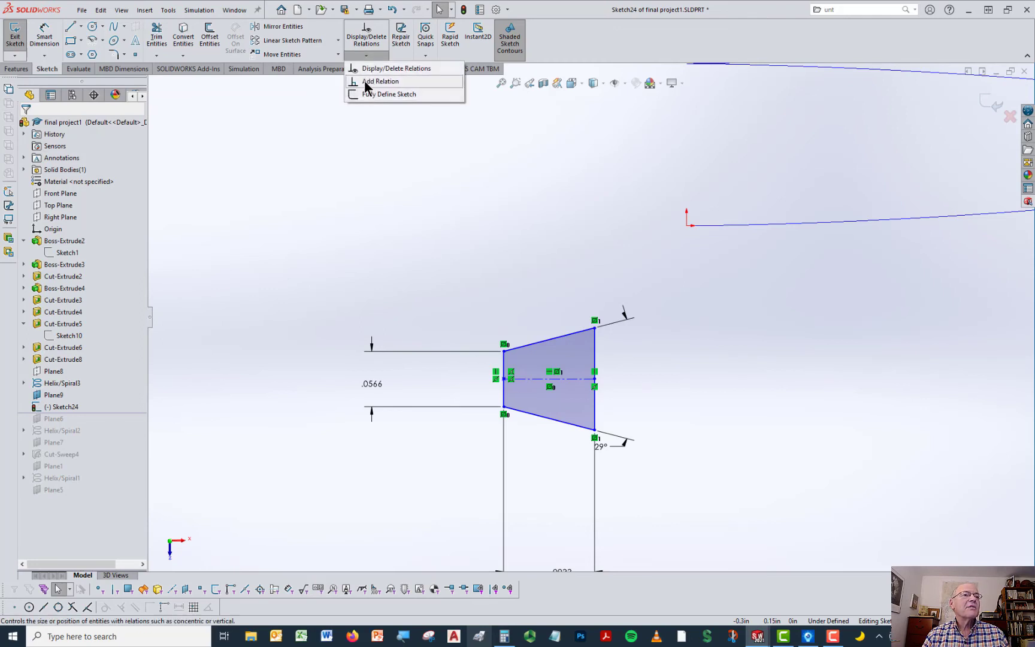
click(367, 85)
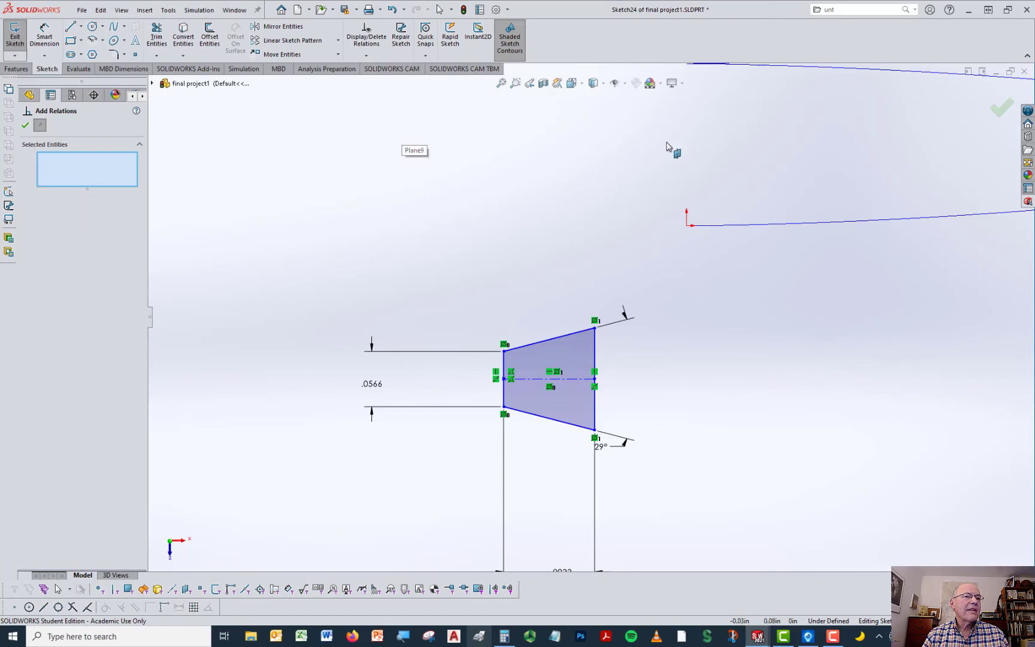
click(727, 227)
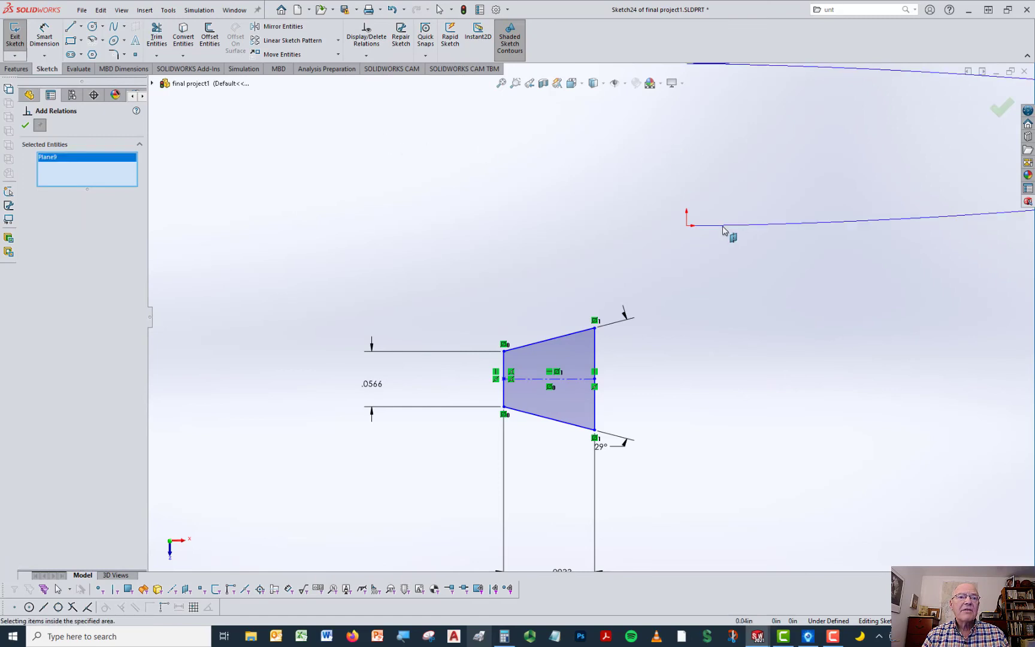
click(724, 226)
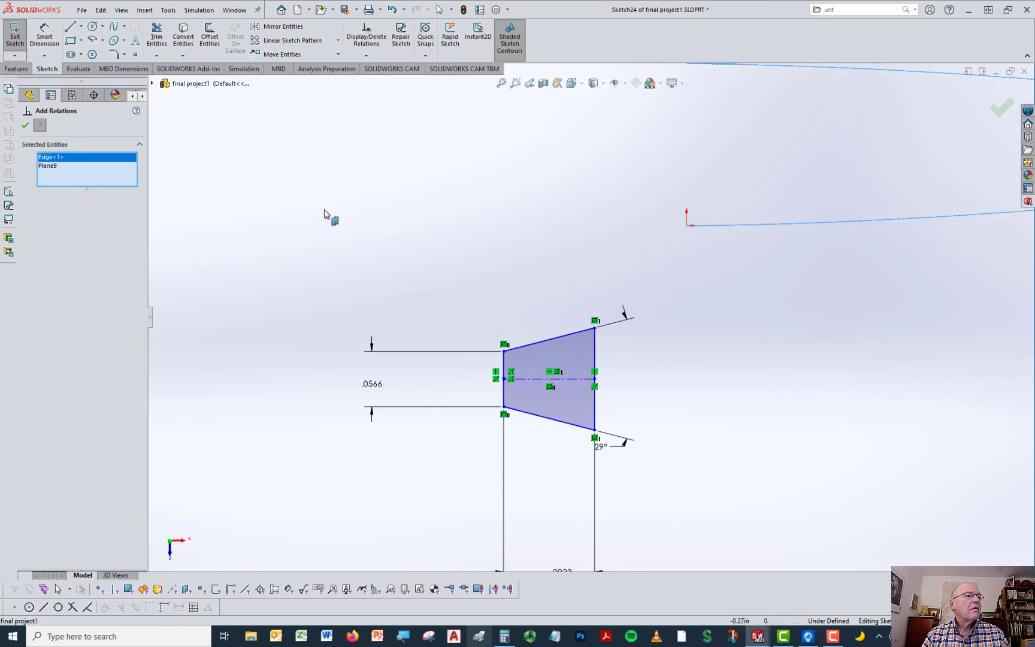
click(51, 165)
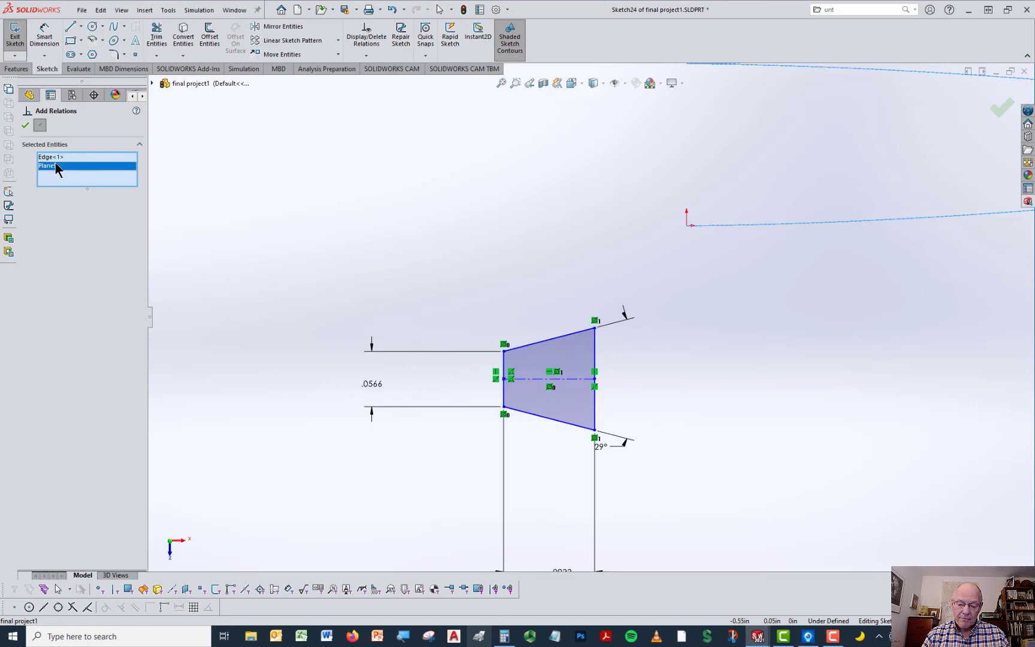
key(Delete)
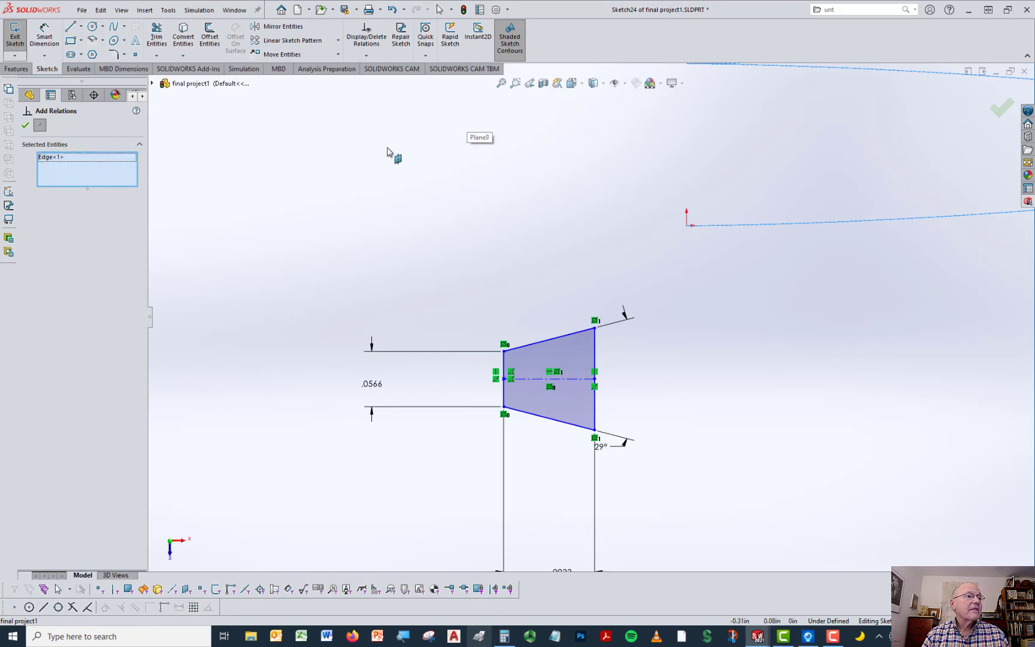
key(Escape)
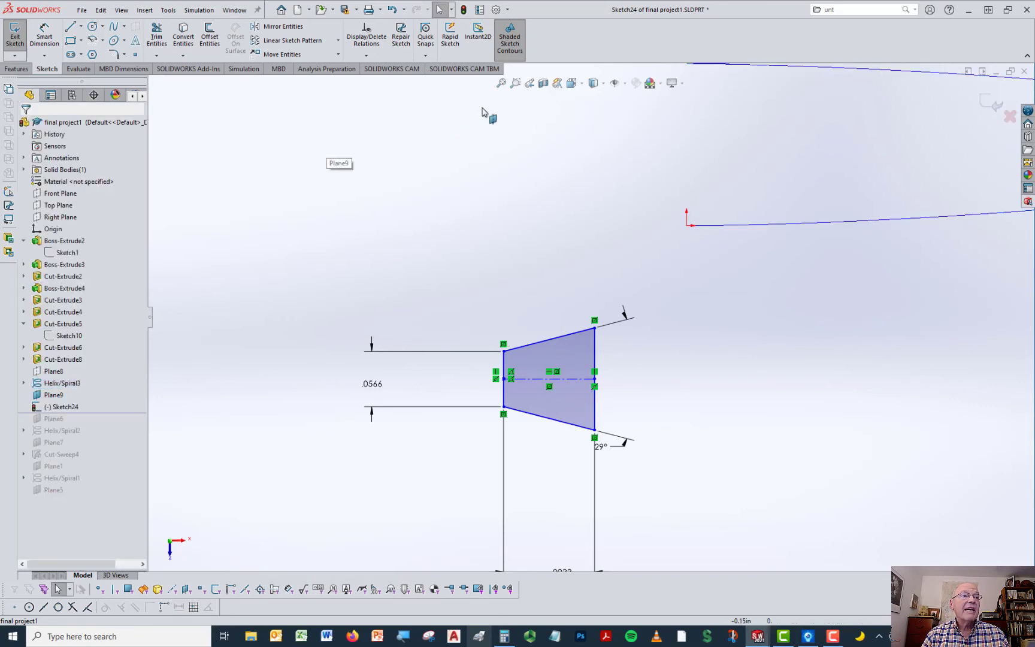
- Add a Pierce relation between the helix curve and the midpoint of the trapezoid's long side
click(367, 57)
click(364, 79)
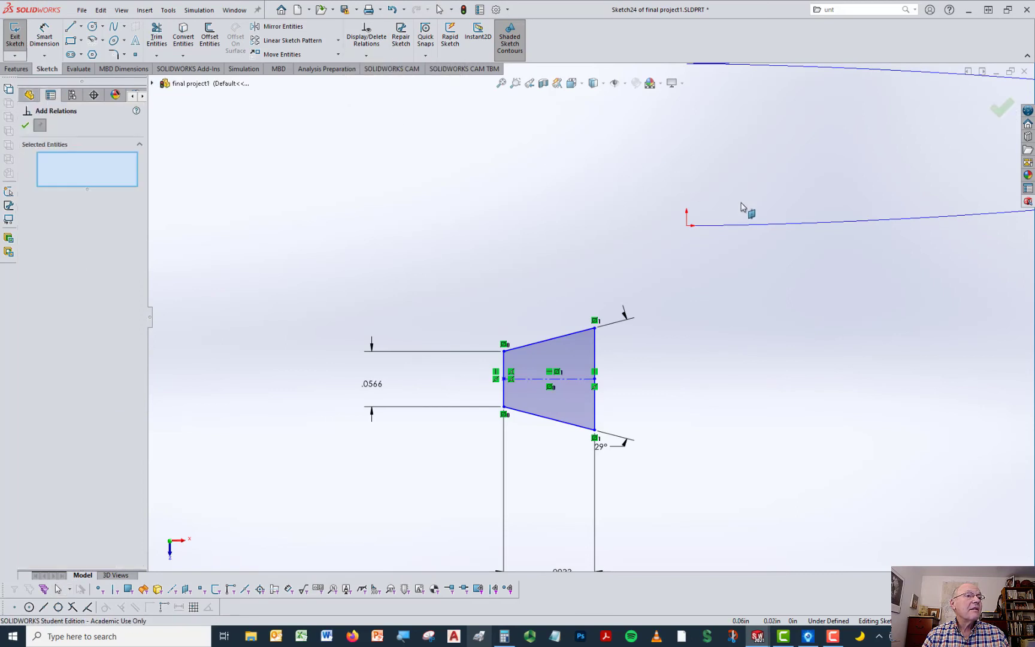
click(732, 226)
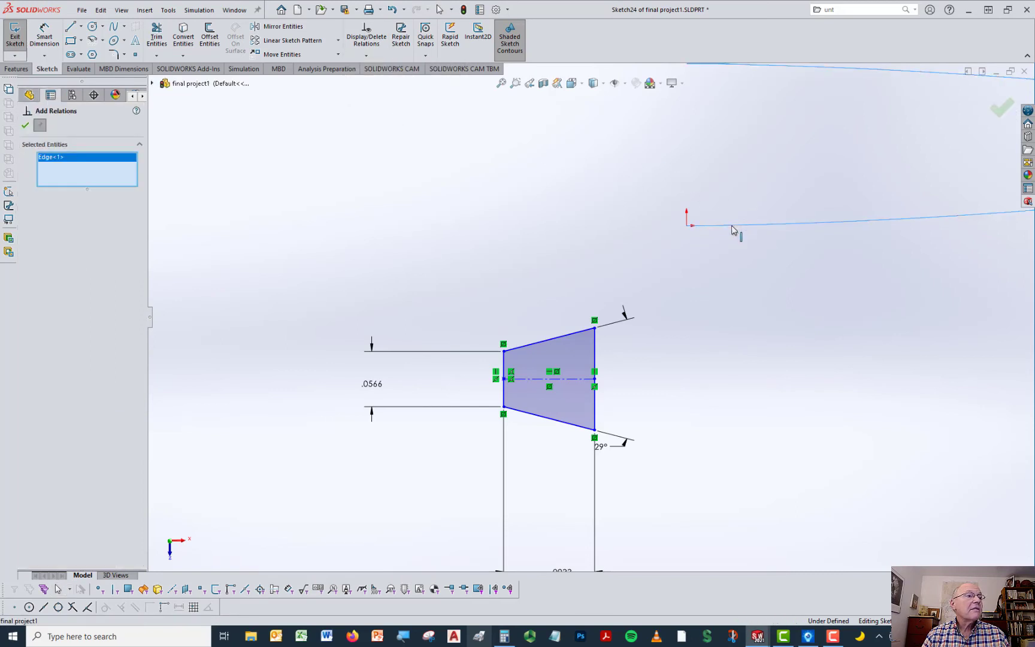
click(594, 378)
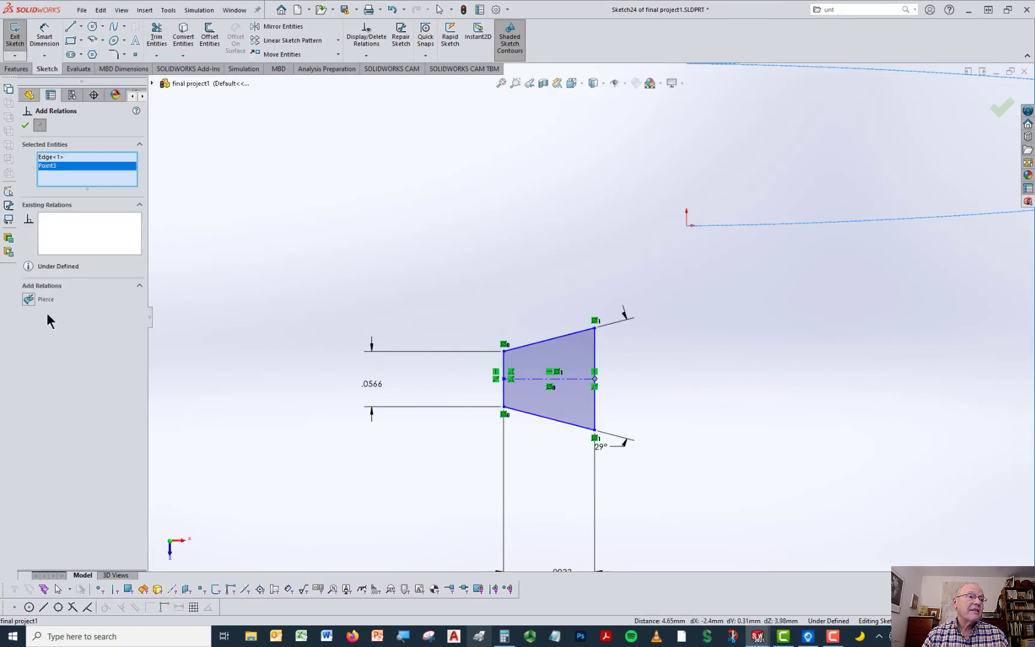
click(36, 297)
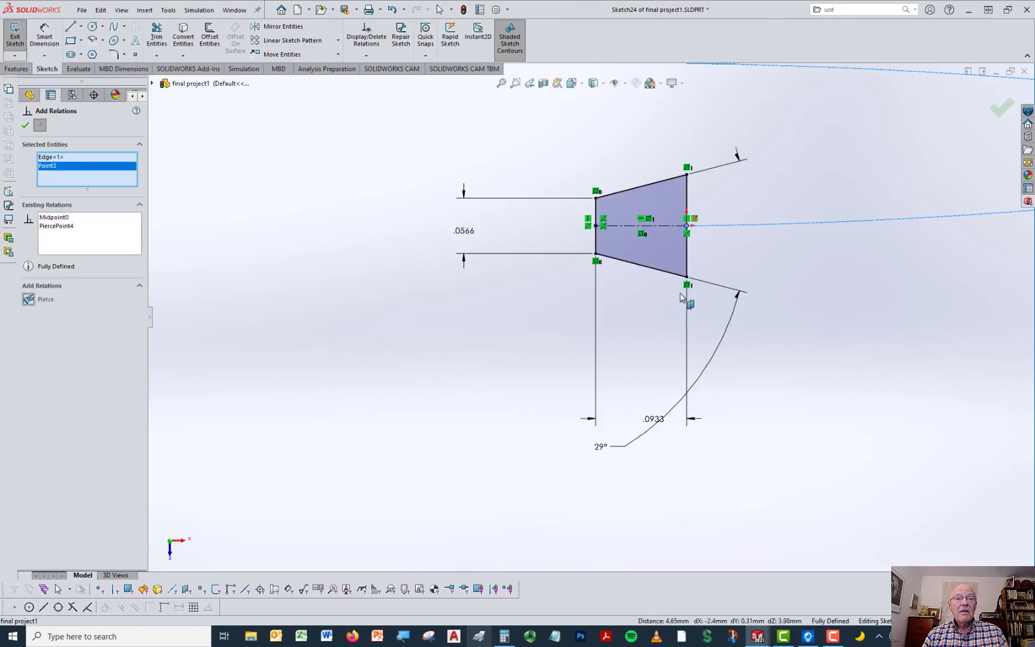
click(869, 282)
key(ctrl+8)
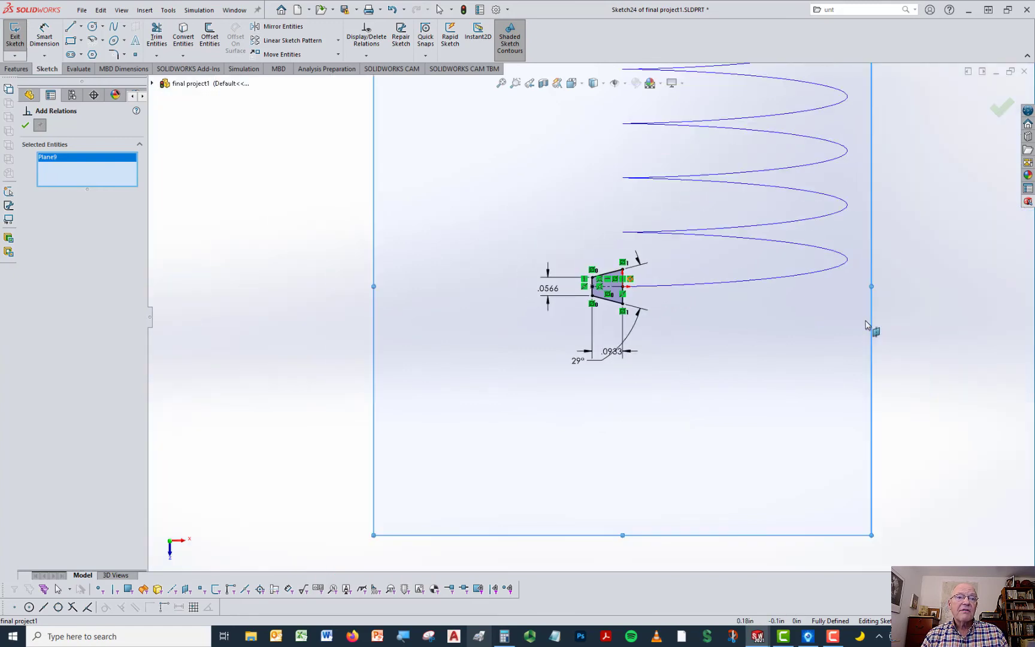
key(z)
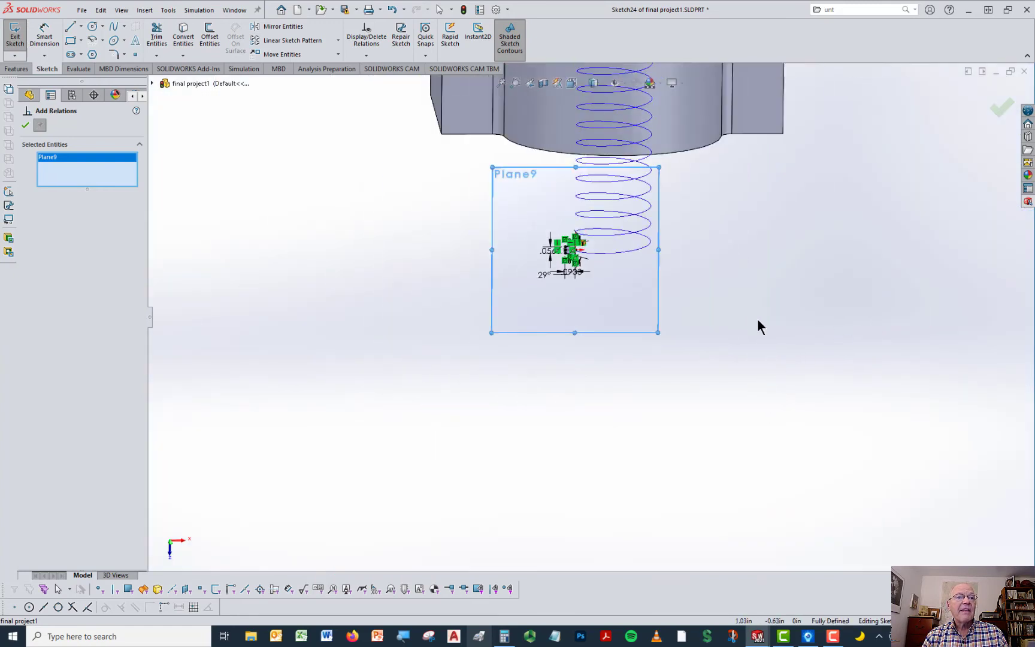
- Finish adding relations and exit the thread profile sketch
mouse_move(757, 318)
middle_down()
mouse_move(614, 256)
mouse_move(641, 262)
middle_up()
key(ctrl+8)
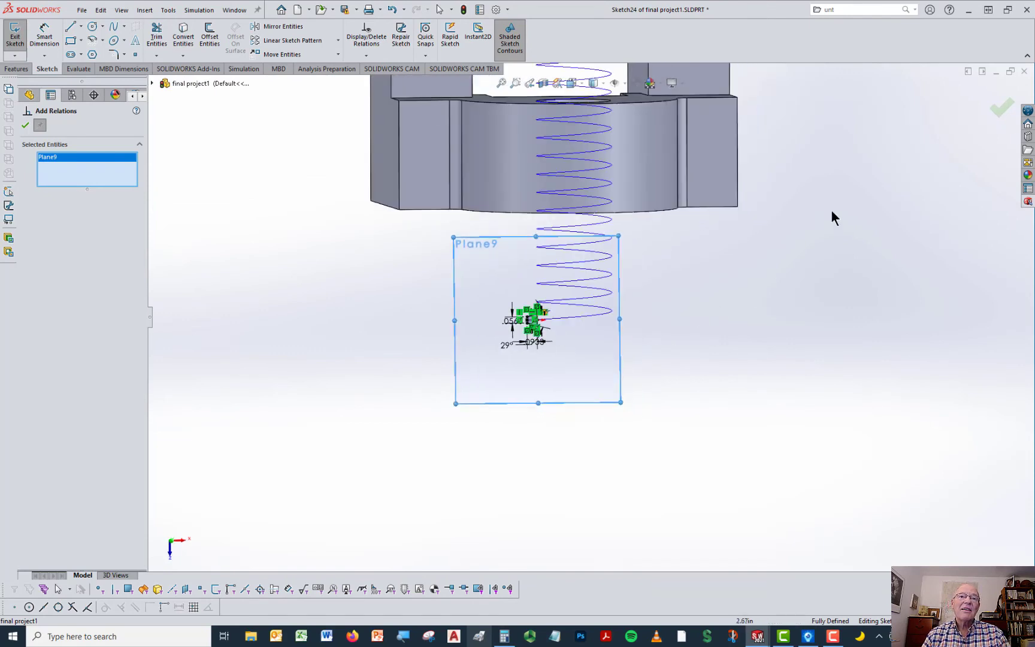
click(999, 113)
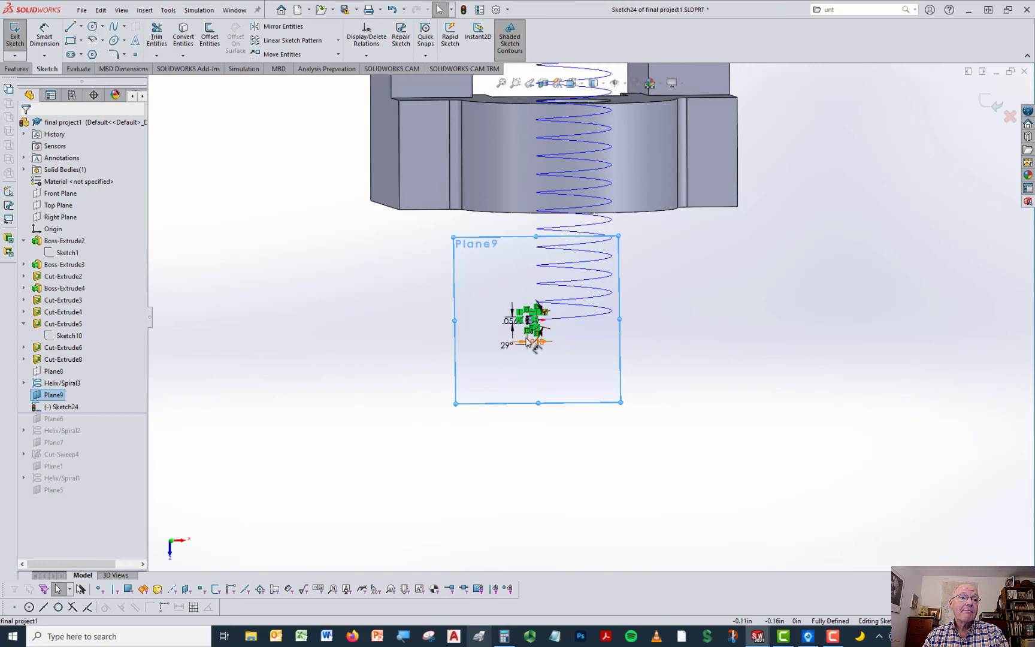
click(992, 103)
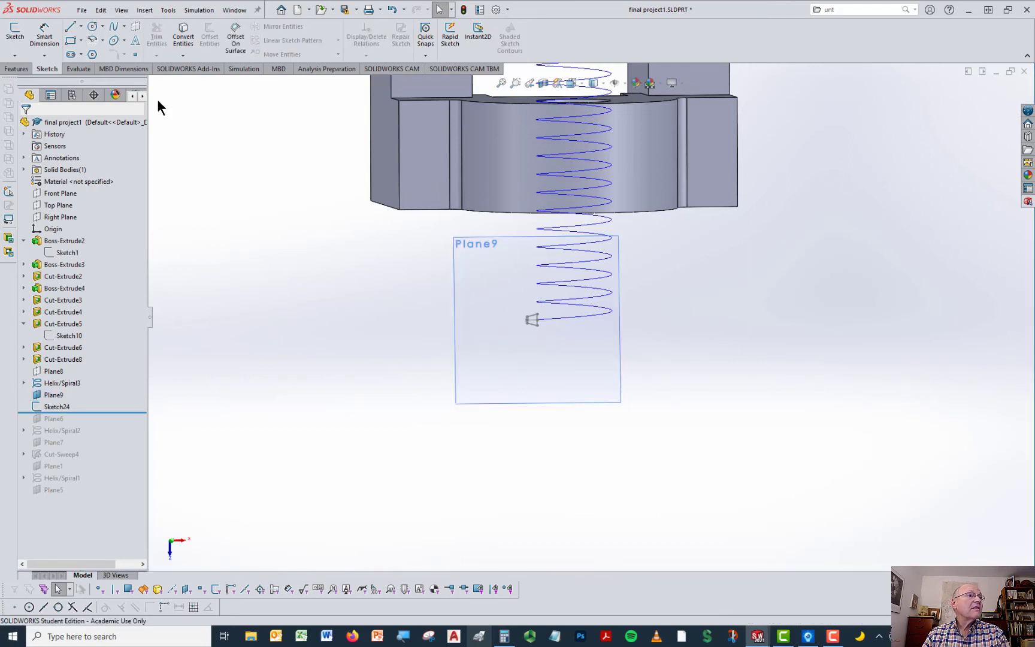
- Create a swept cut using the trapezoid sketch as the profile and the helix as the path
click(22, 70)
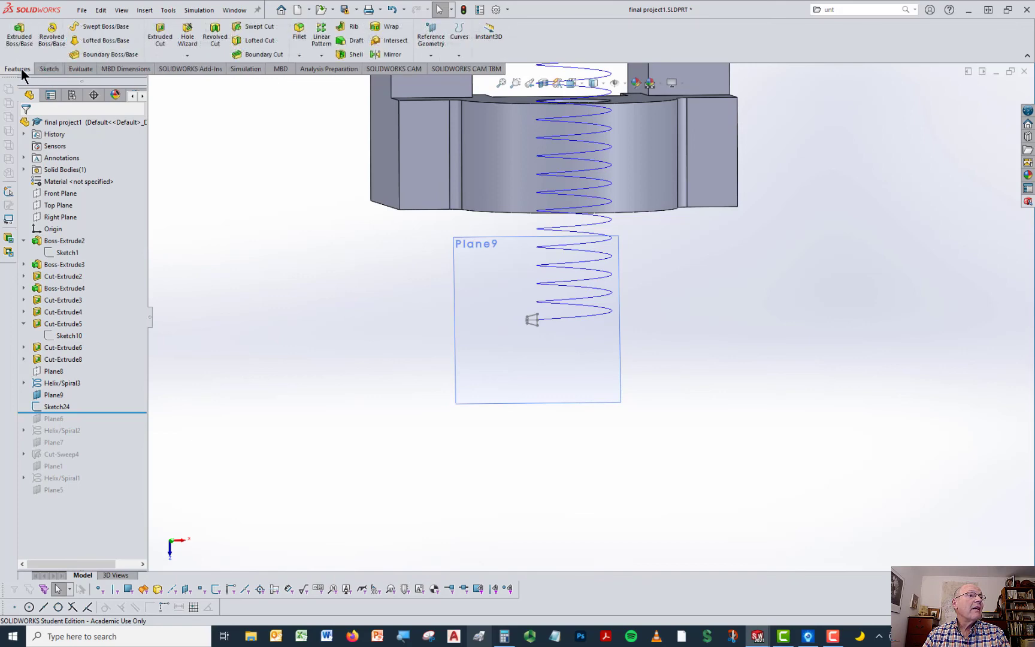
click(251, 27)
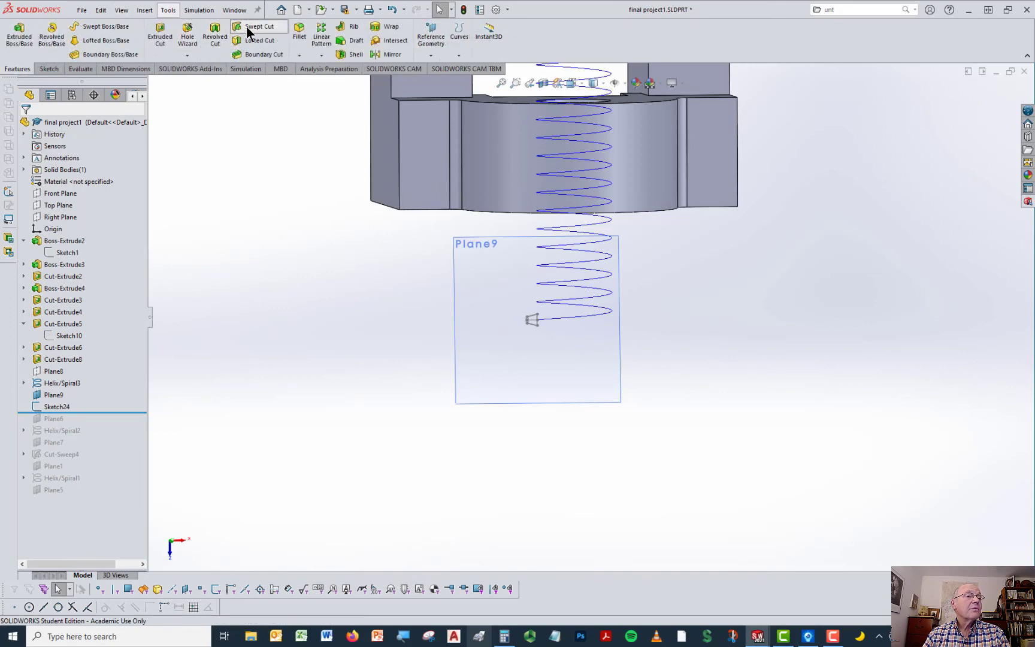
scroll(504, 319, down, 3)
scroll(542, 330, down, 2)
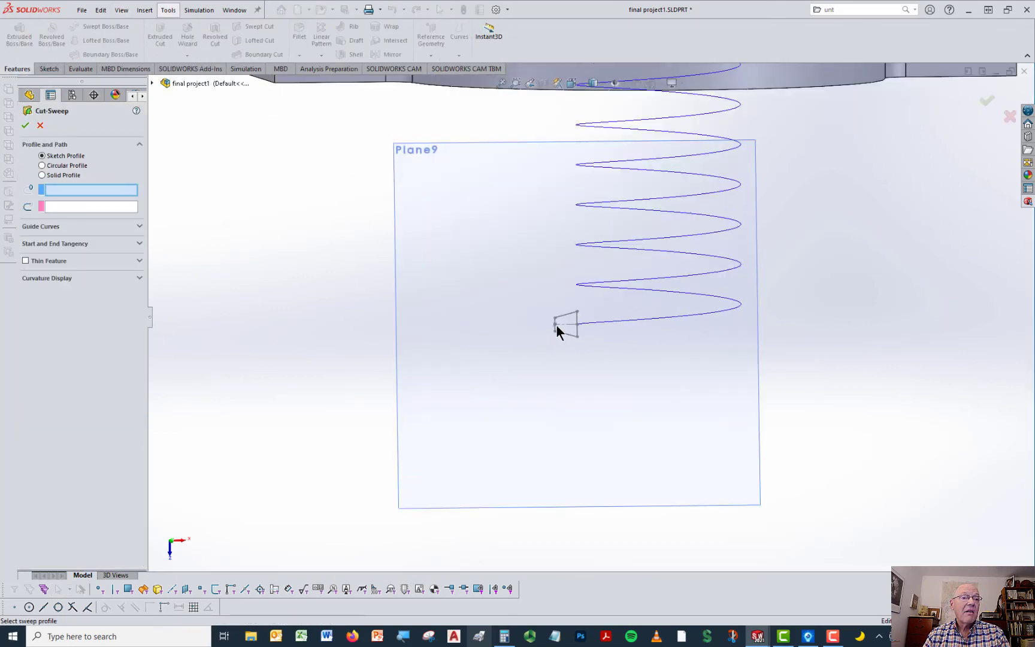
click(567, 336)
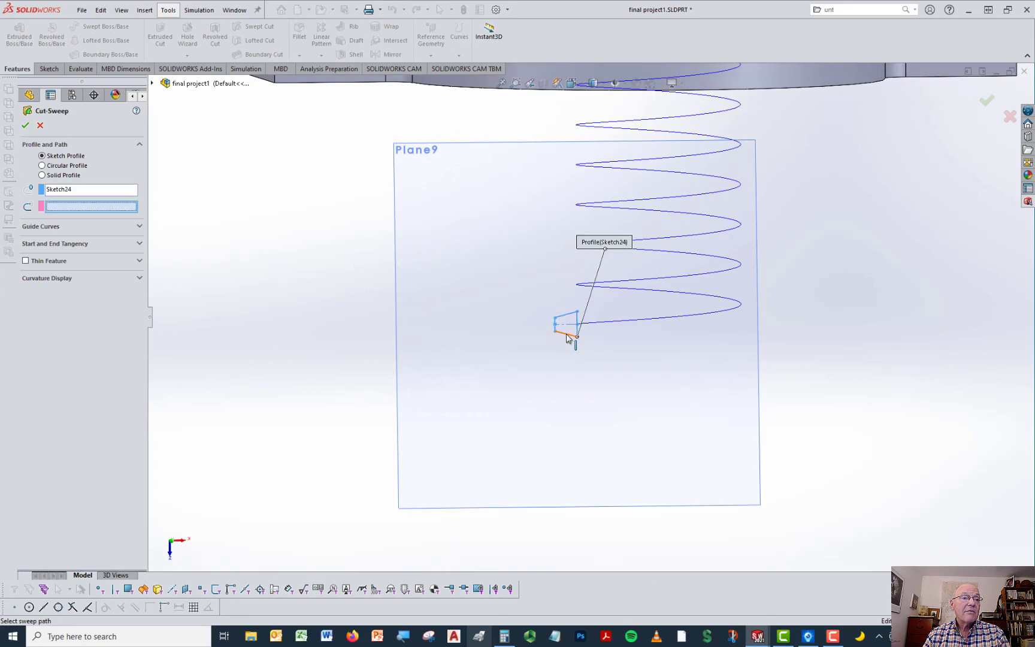
click(596, 323)
scroll(586, 283, up, 4)
middle_drag(700, 298, 638, 254)
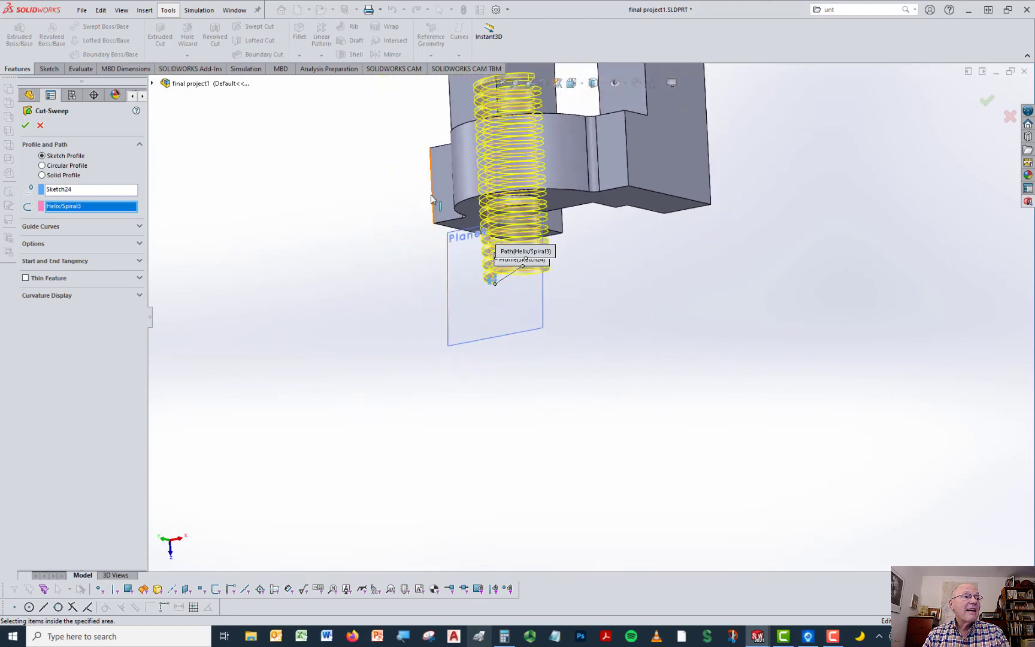
click(25, 126)
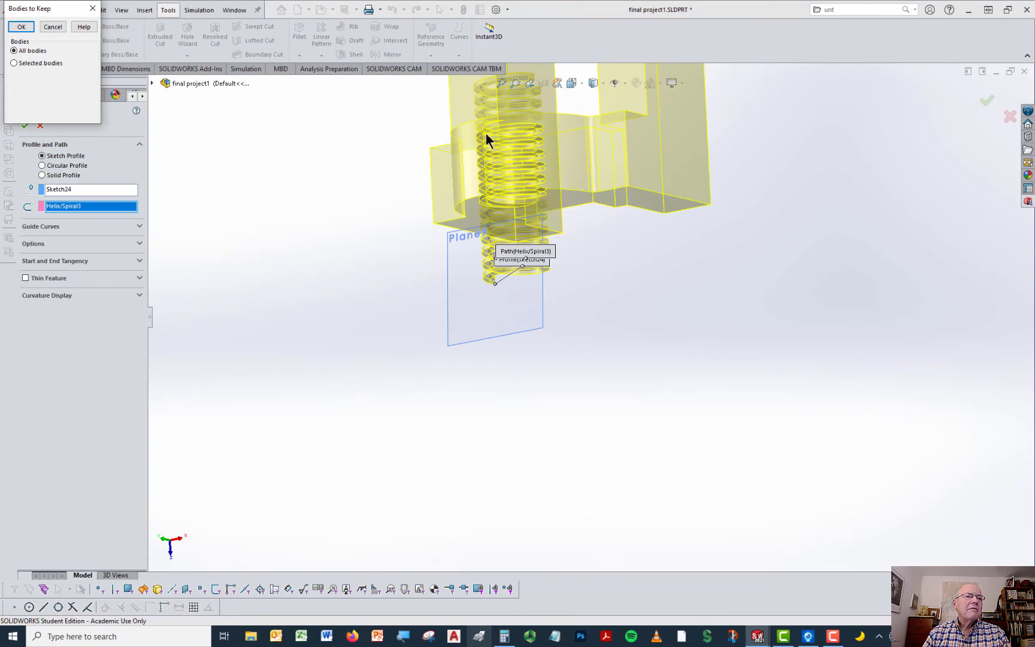
- Keep only Body 1, the main vise base, as the selected body resulting from the swept cut
click(14, 64)
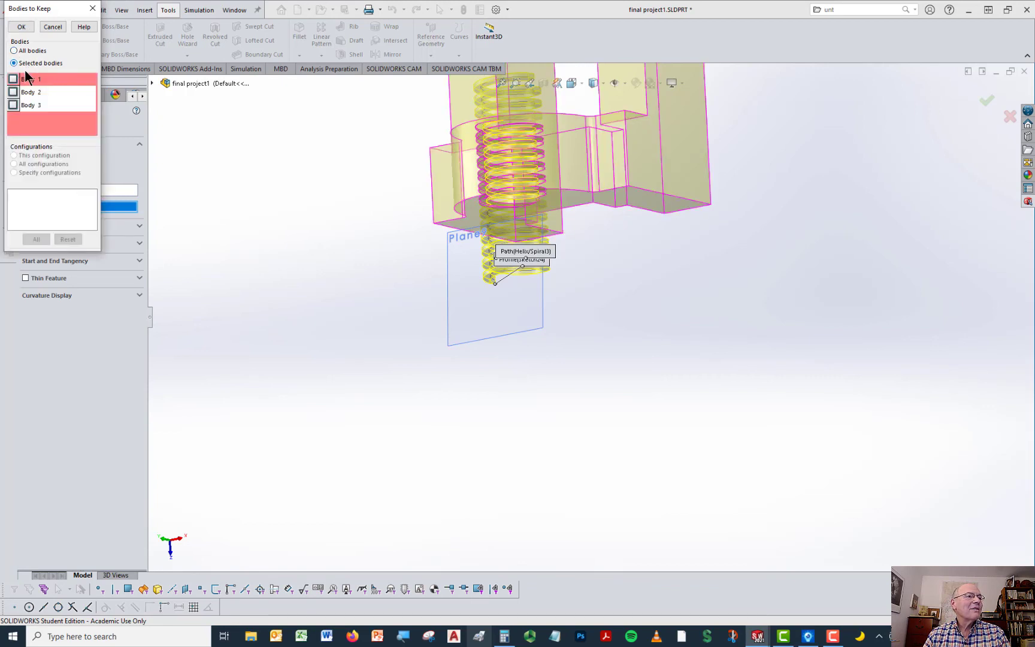
click(13, 79)
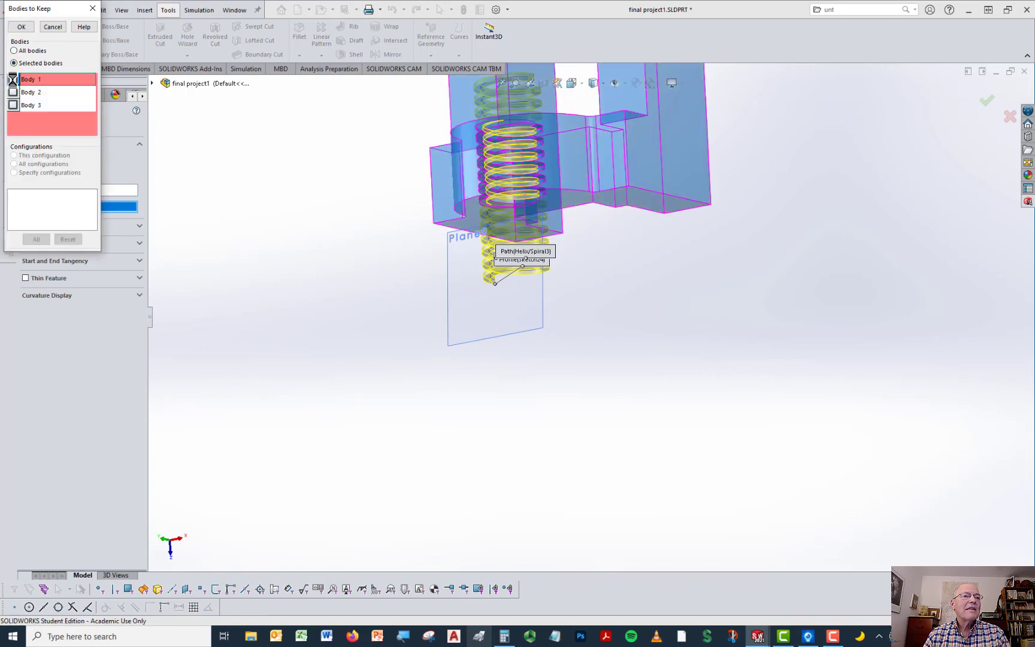
click(21, 27)
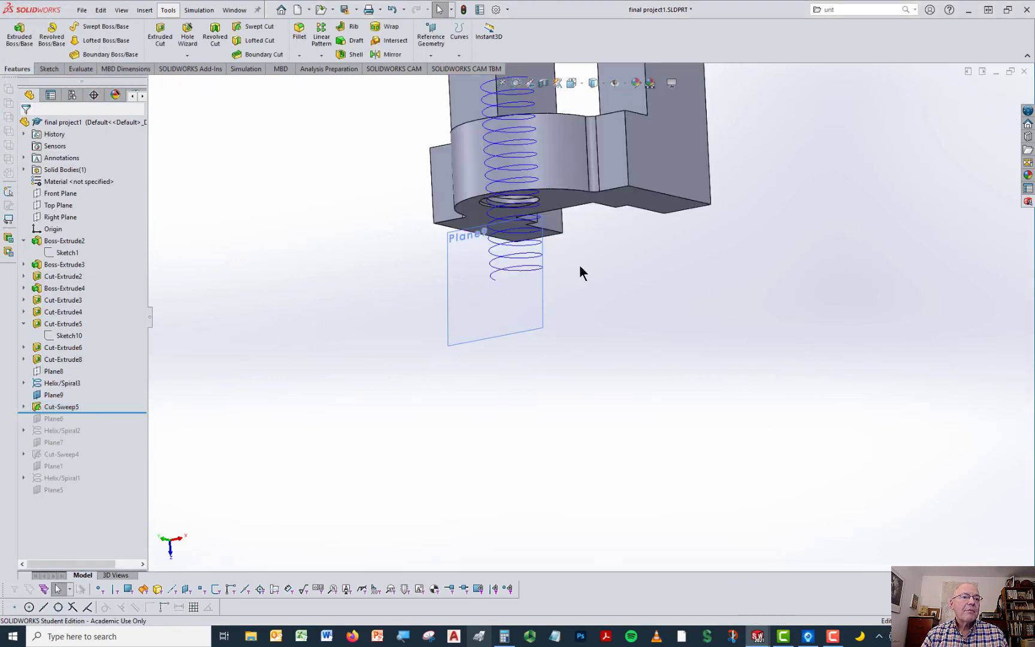
- Hide the thread helix and Plane9 in the model
right_click(535, 273)
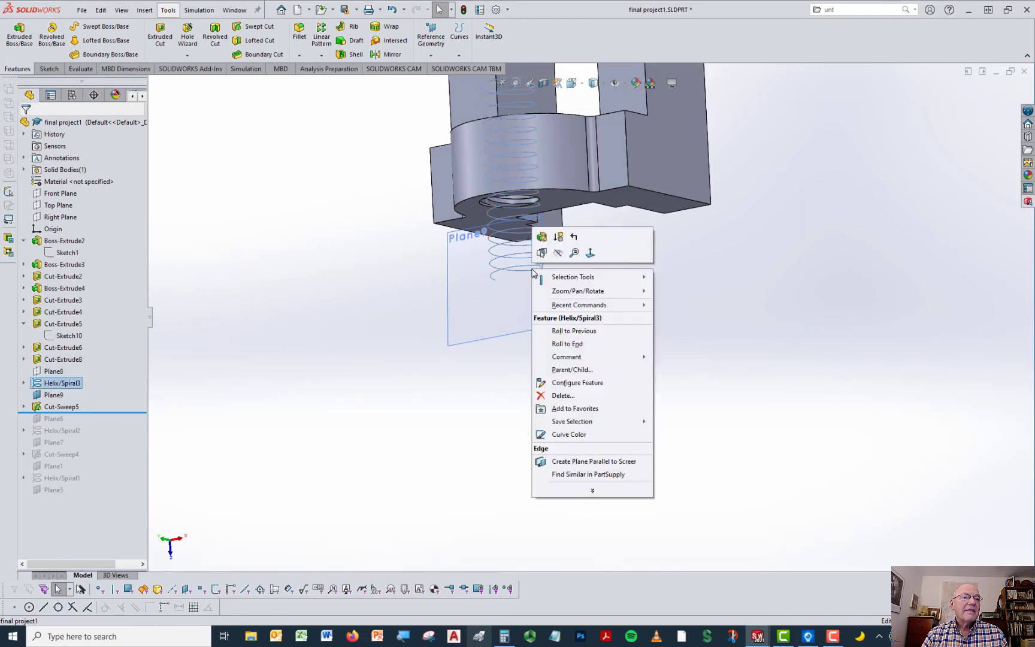
click(559, 253)
click(544, 285)
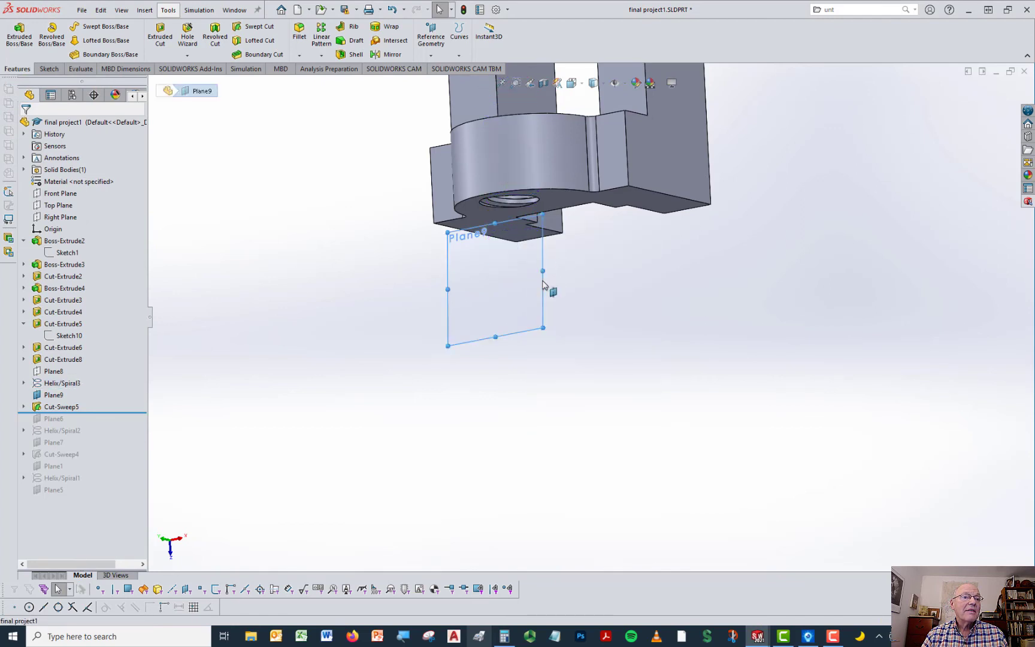
right_click(543, 285)
click(586, 266)
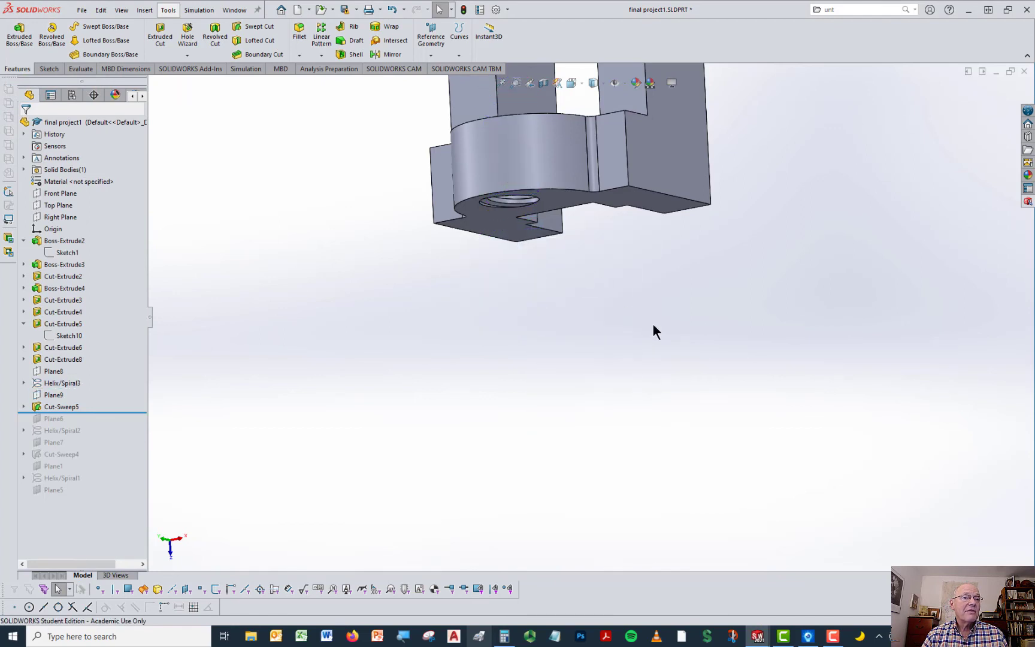
- Section the vise base along the Right Plane in the Right view and examine the internal thread profile
key(space)
click(737, 447)
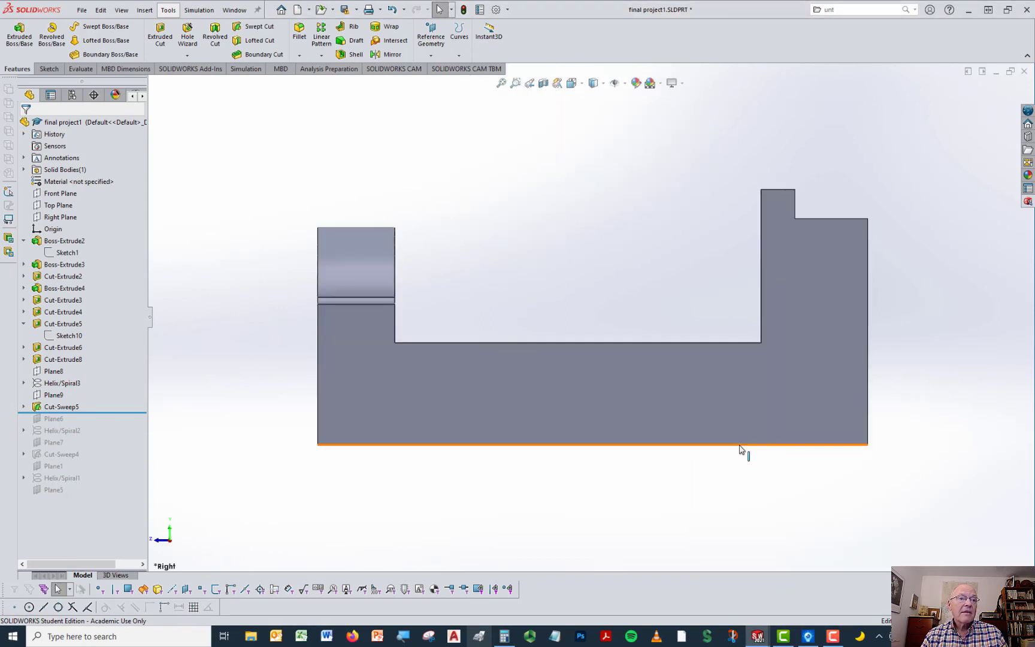
click(543, 82)
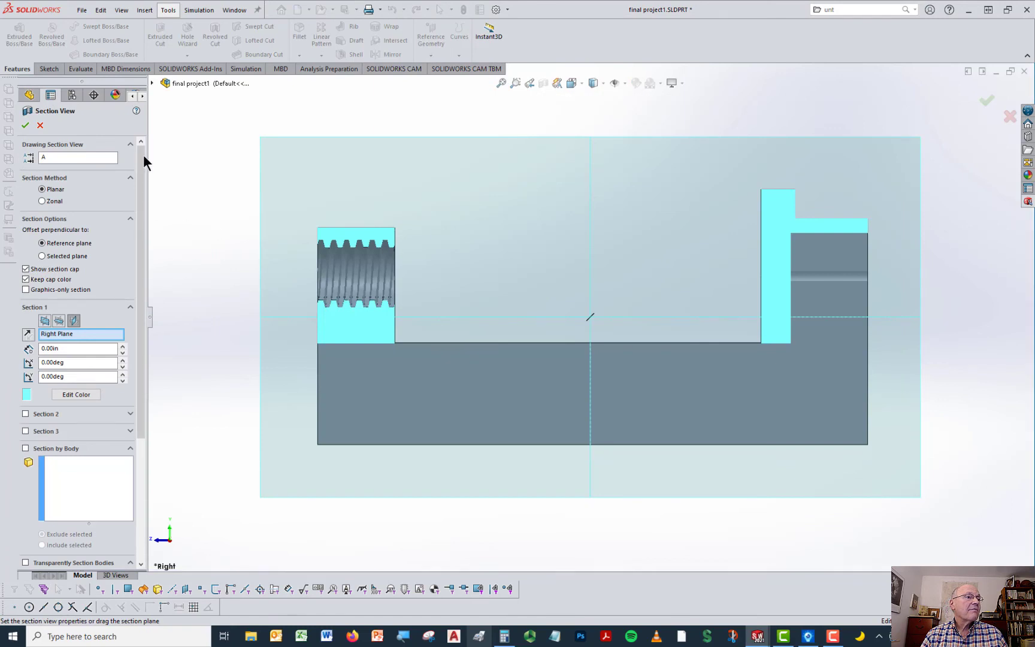
click(25, 126)
scroll(339, 245, down, 4)
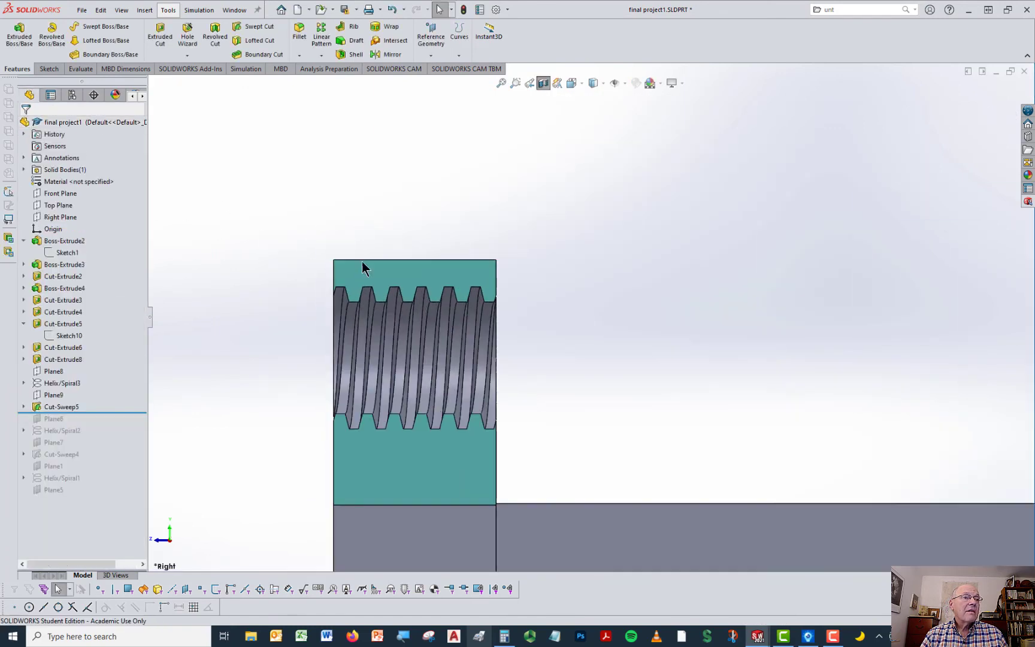
scroll(431, 349, down, 2)
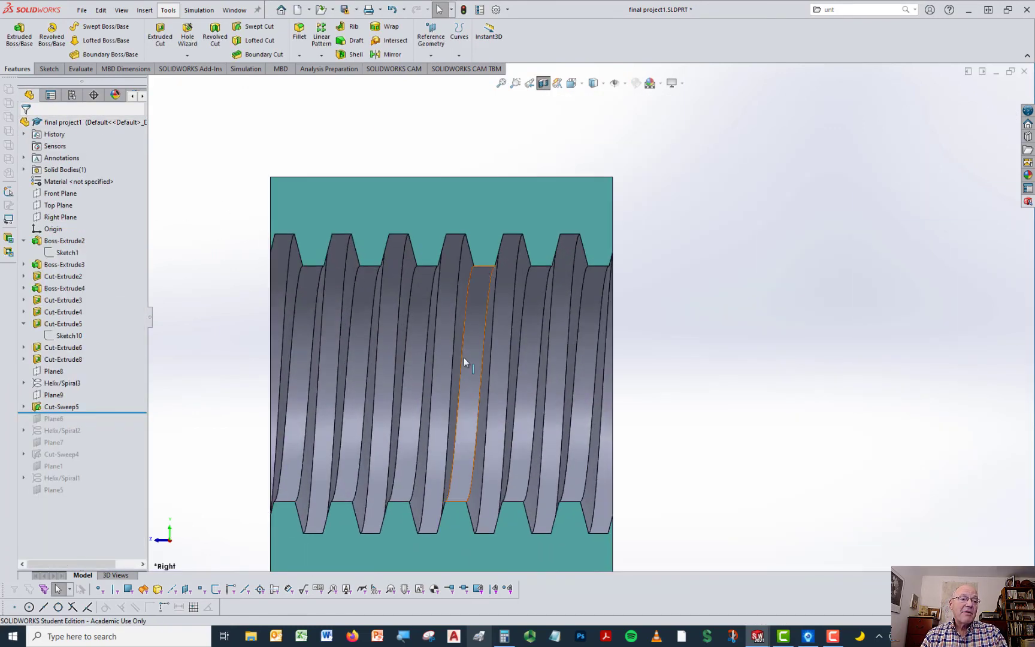
- Inspect the sectioned thread in a three-dimensional view of the base and turn off the section view
scroll(464, 358, up, 4)
middle_drag(464, 357, 587, 402)
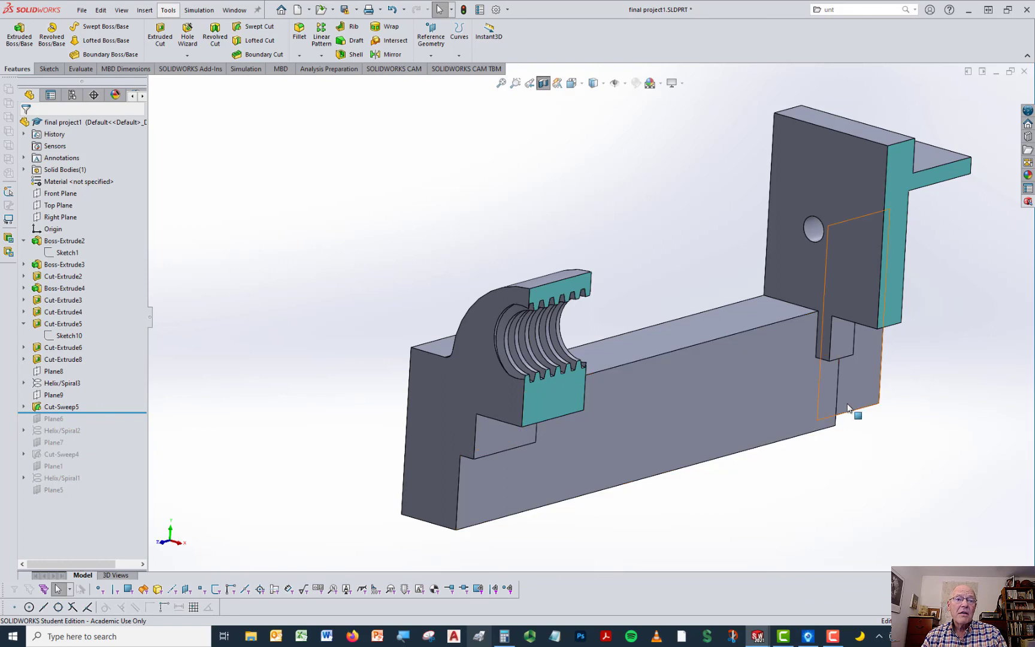
click(543, 83)
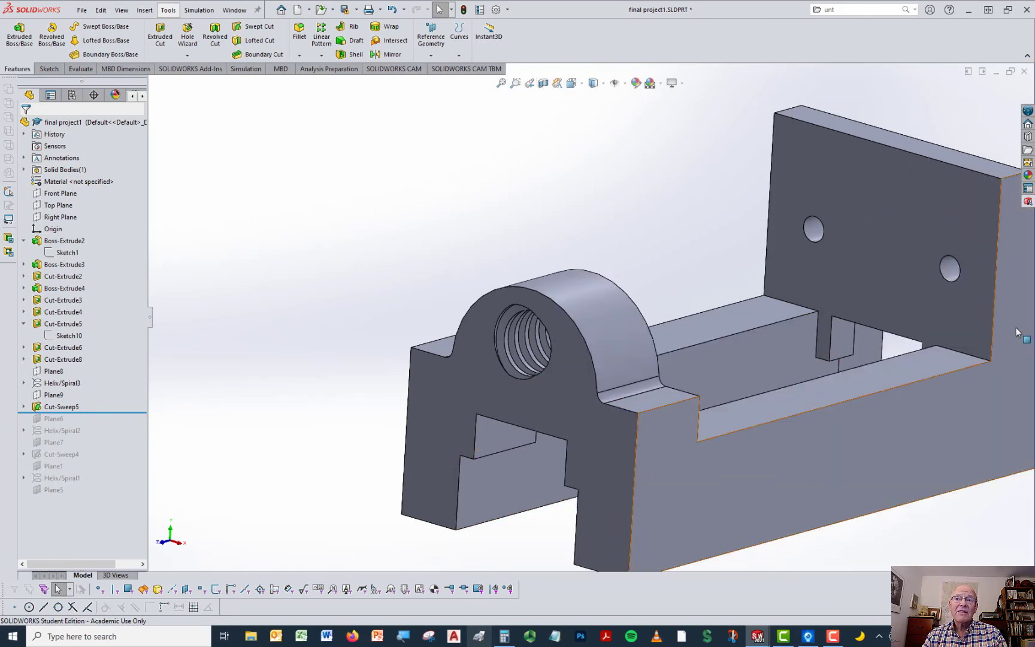